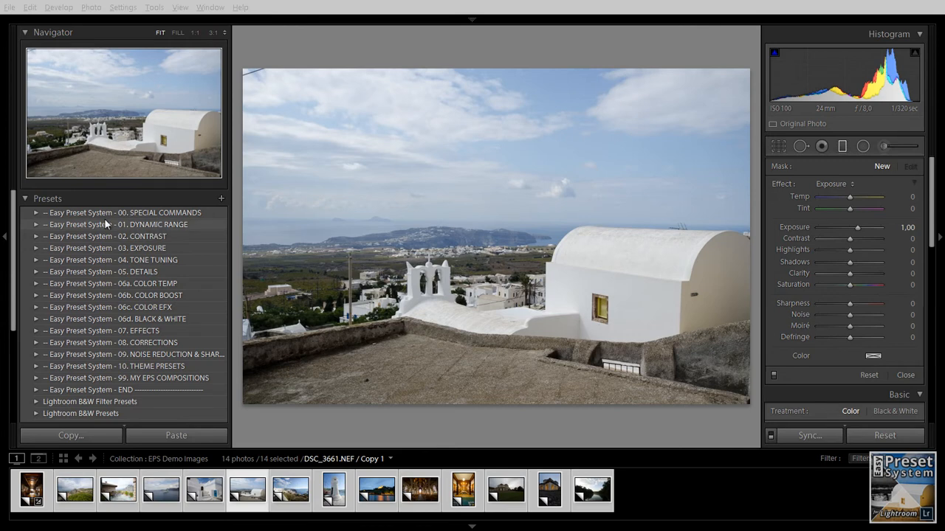
- Apply the eps 0.01 Reset all preset from the Special Commands preset folder
{"action": "left_click", "coordinate": [35, 213]}
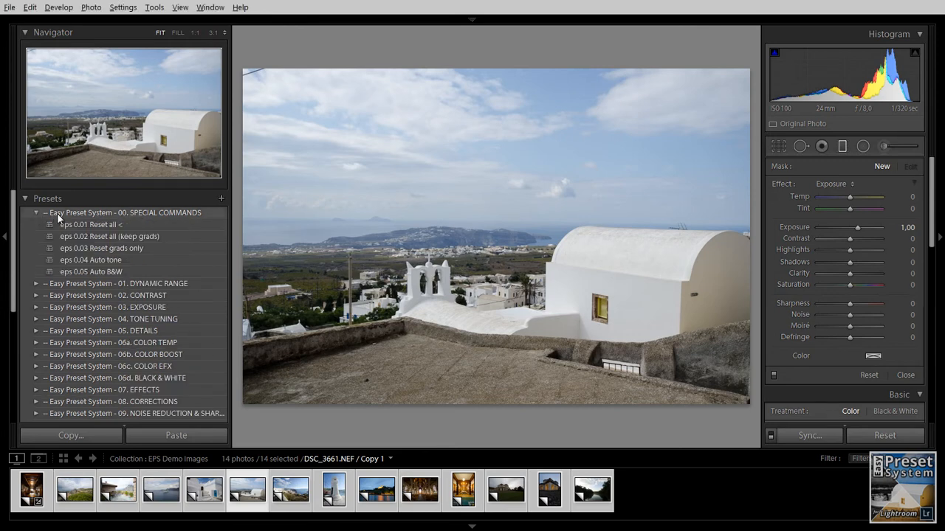
{"action": "left_click", "coordinate": [107, 223]}
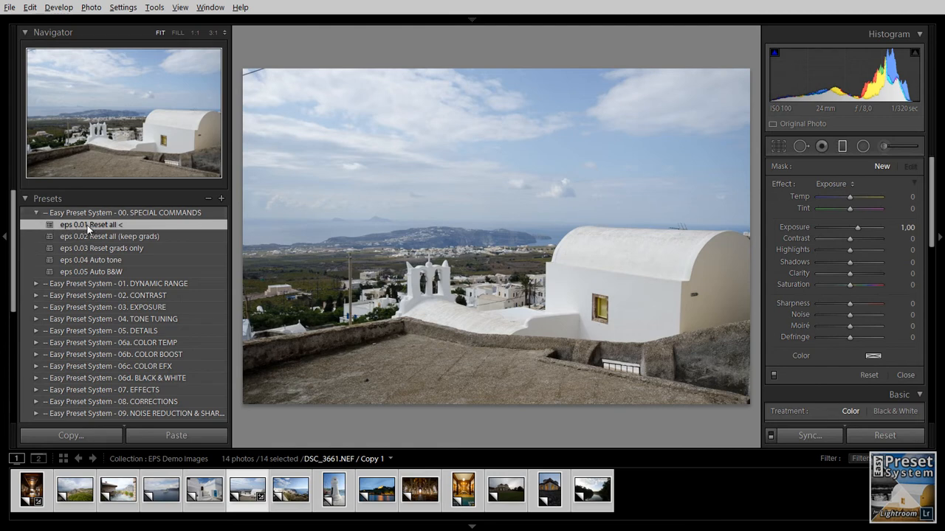
{"action": "left_click", "coordinate": [37, 214]}
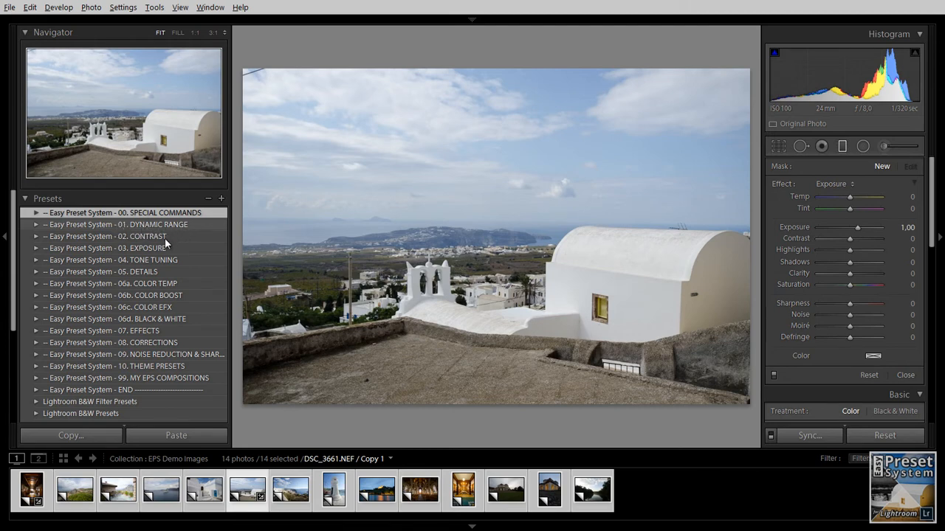
- Apply the eps 1.05 DynRange preset from the Dynamic Range preset folder
{"action": "left_click", "coordinate": [35, 226]}
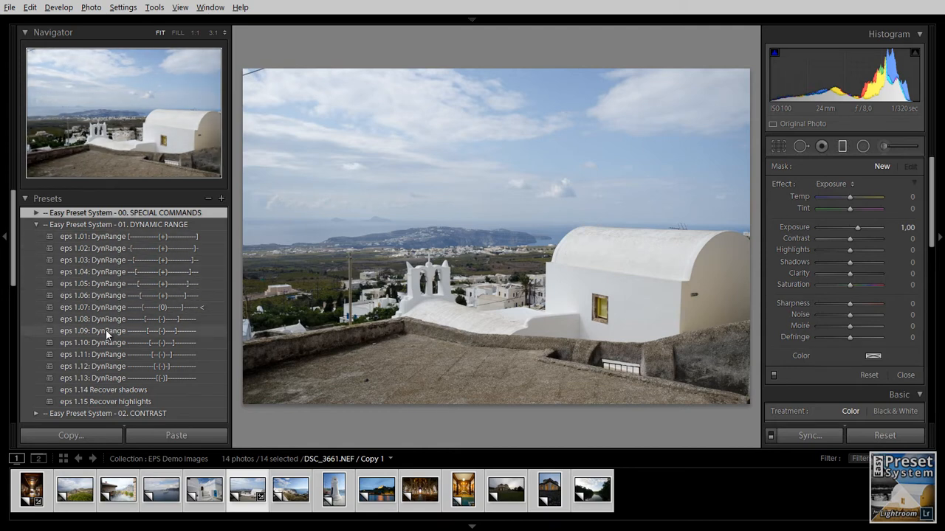
{"action": "left_click", "coordinate": [108, 283]}
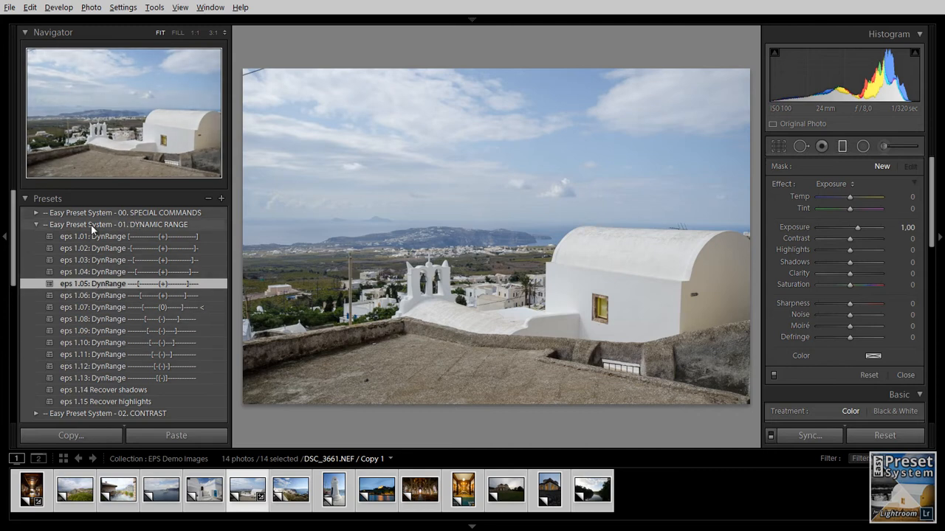
{"action": "left_click", "coordinate": [35, 225]}
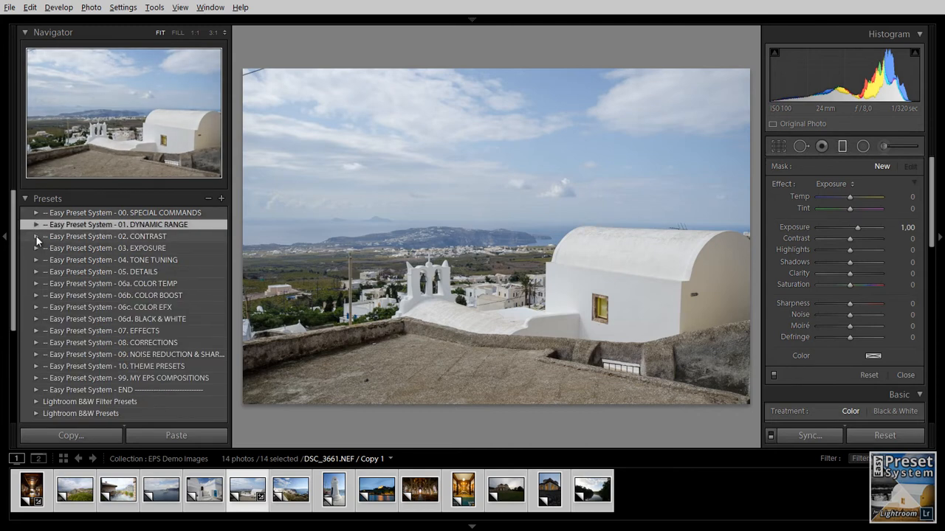
- Apply the eps 2.03 Contrast preset from the Contrast preset folder
{"action": "left_click", "coordinate": [35, 235]}
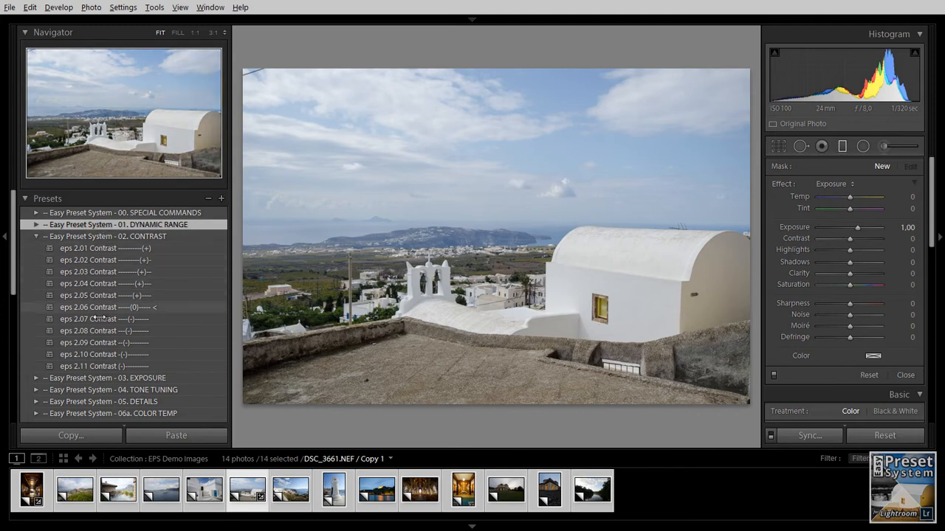
{"action": "left_click", "coordinate": [101, 272]}
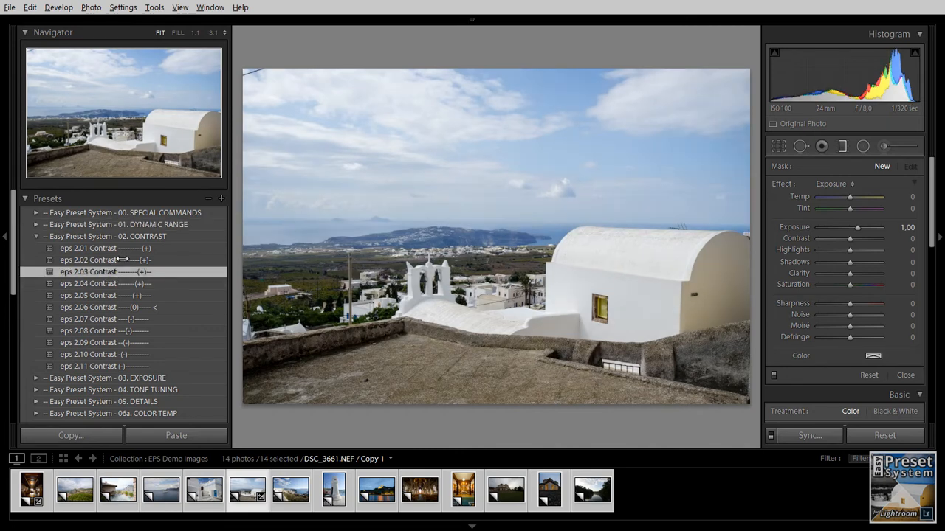
{"action": "left_click", "coordinate": [36, 236]}
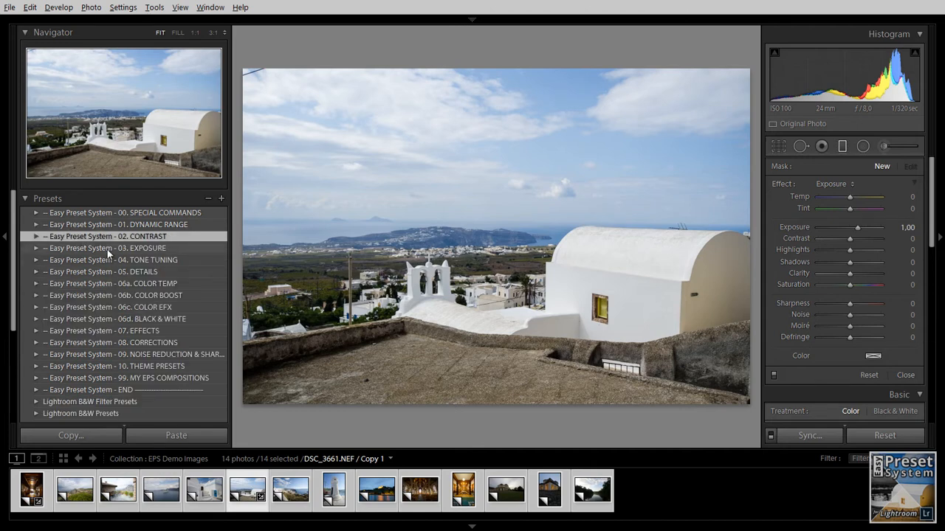
- Apply the neutral eps 3.07 Exposure preset from the Exposure preset folder
{"action": "left_click", "coordinate": [37, 248]}
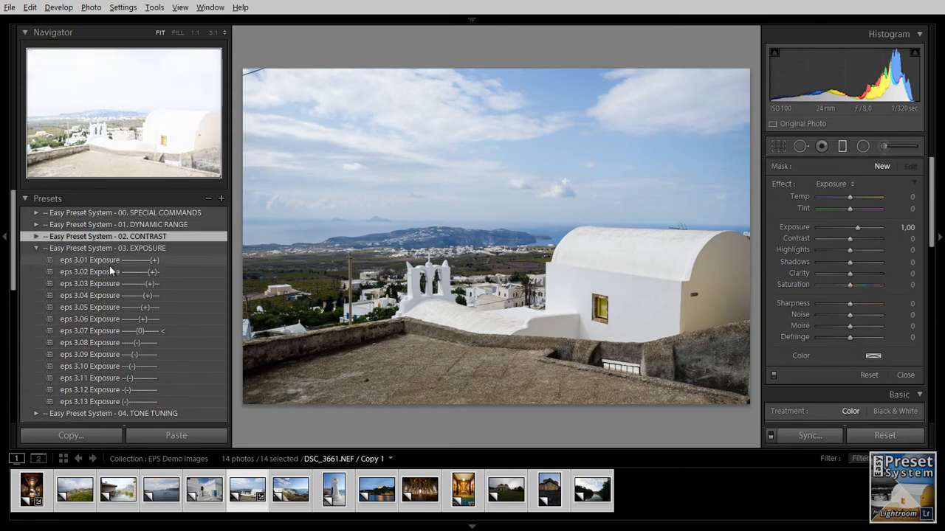
{"action": "left_click", "coordinate": [110, 331]}
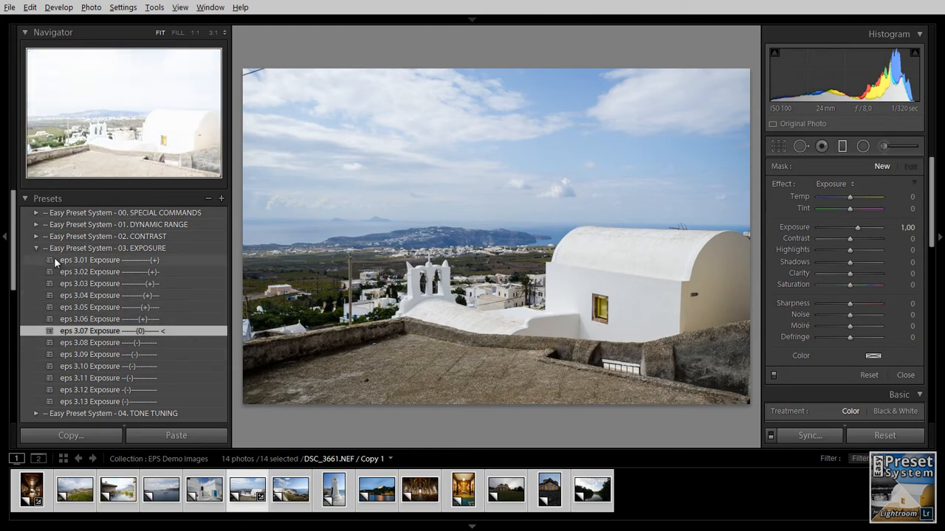
- Reopen the Contrast, Dynamic Range and Exposure preset folders to review the presets applied so far
{"action": "left_click", "coordinate": [37, 248]}
{"action": "left_click", "coordinate": [36, 236]}
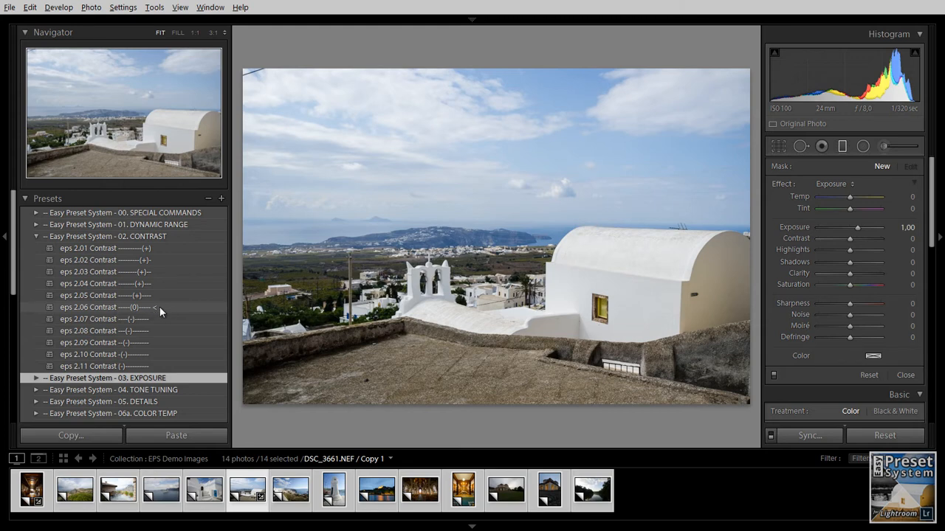
{"action": "left_click", "coordinate": [35, 236]}
{"action": "left_click", "coordinate": [36, 224]}
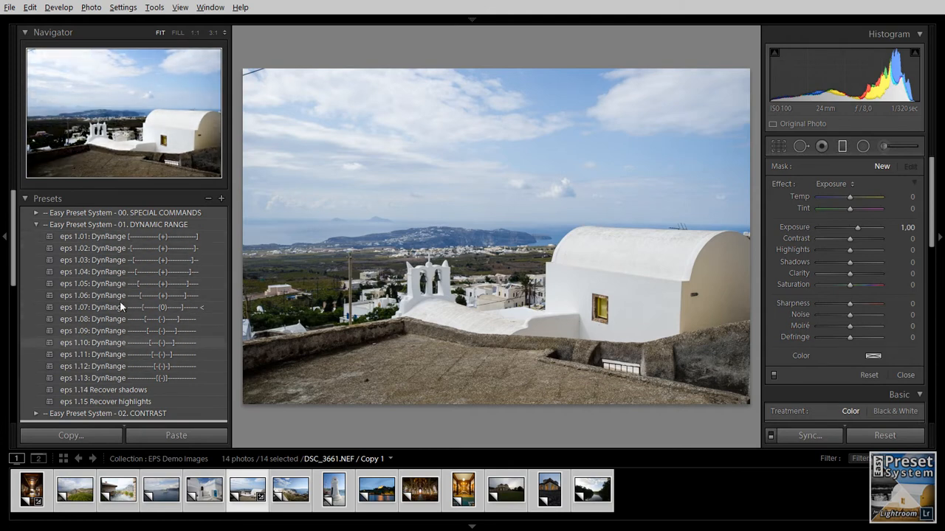
{"action": "left_click", "coordinate": [35, 224]}
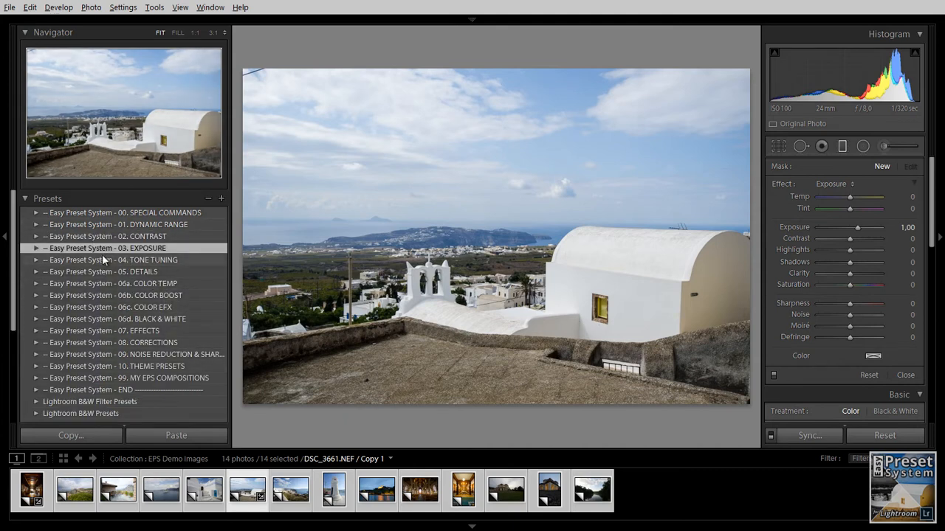
{"action": "left_click", "coordinate": [51, 248]}
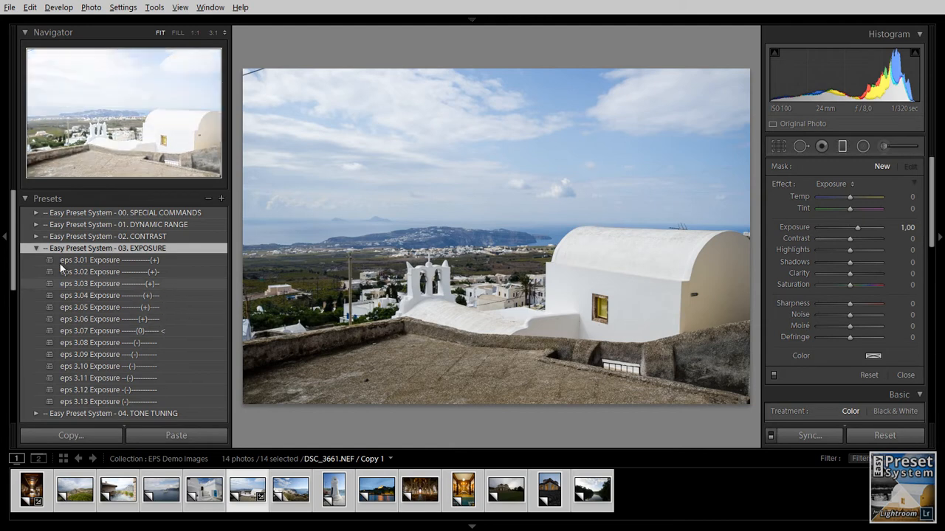
{"action": "left_click", "coordinate": [37, 248]}
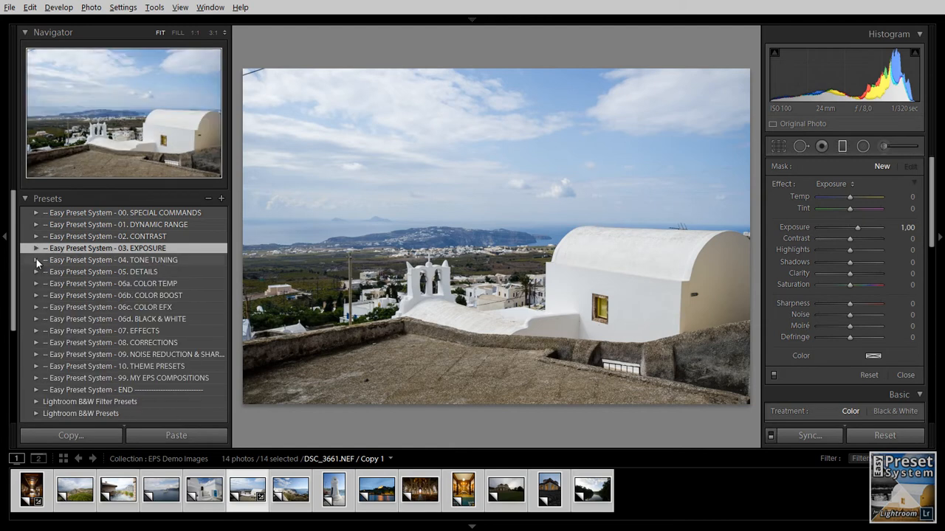
- Apply the eps 4.16 Raise midtone contrast preset from the Tone Tuning folder
{"action": "left_click", "coordinate": [36, 259]}
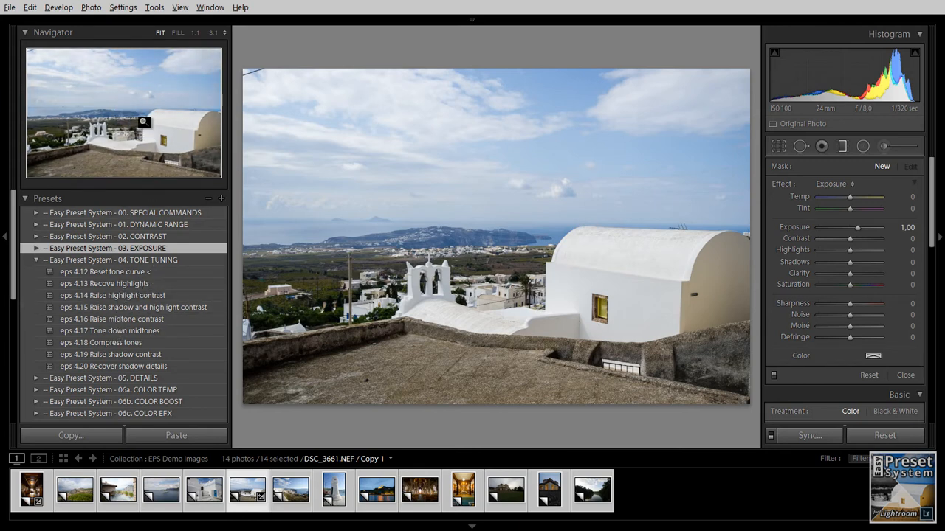
{"action": "left_click", "coordinate": [127, 319]}
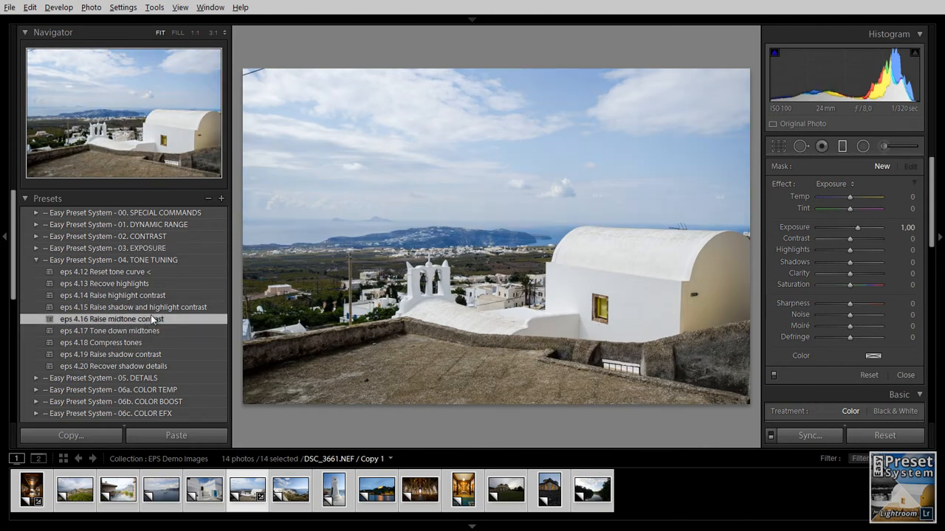
{"action": "left_click", "coordinate": [36, 259]}
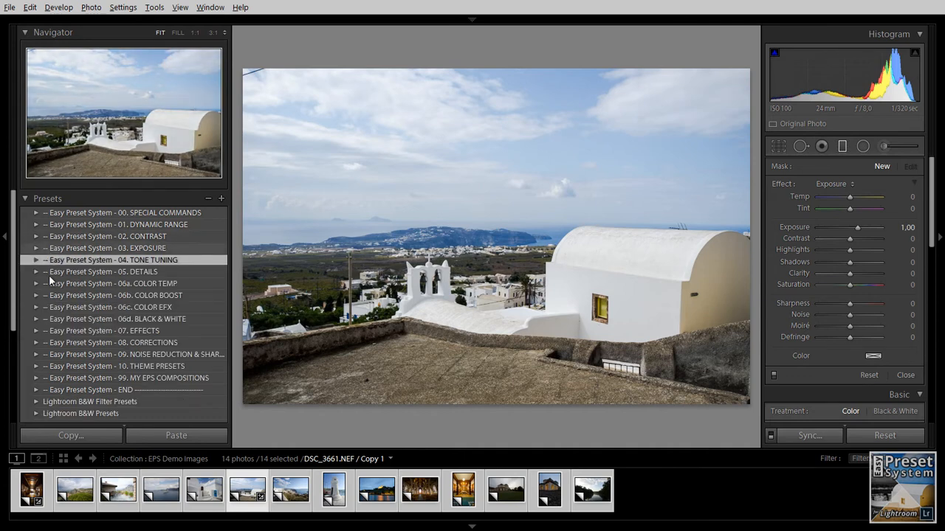
- Apply the eps 5.04 Details preset from the Details preset folder
{"action": "left_click", "coordinate": [35, 273]}
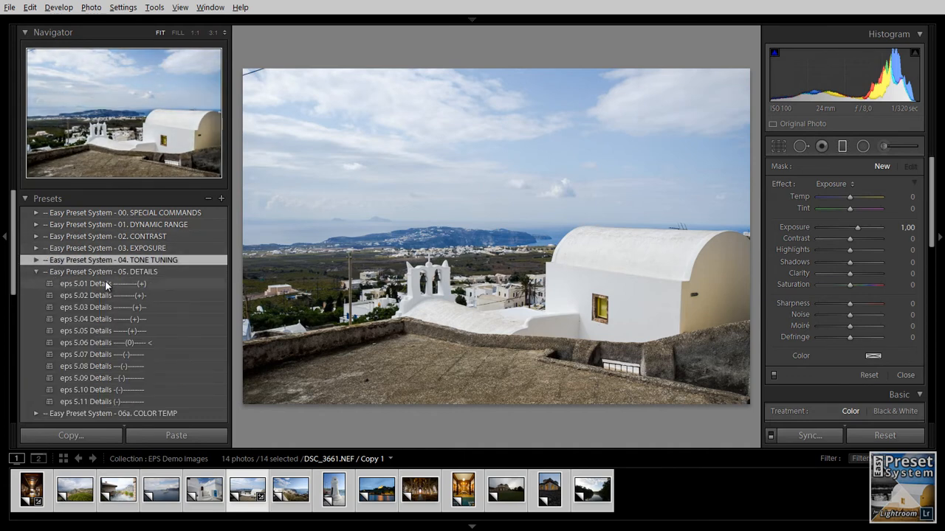
{"action": "left_click", "coordinate": [107, 320]}
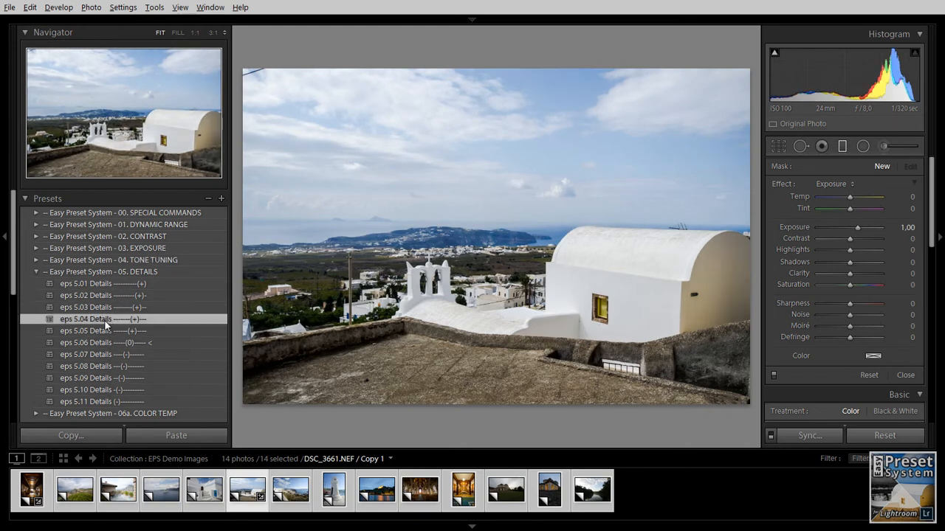
{"action": "left_click", "coordinate": [35, 271]}
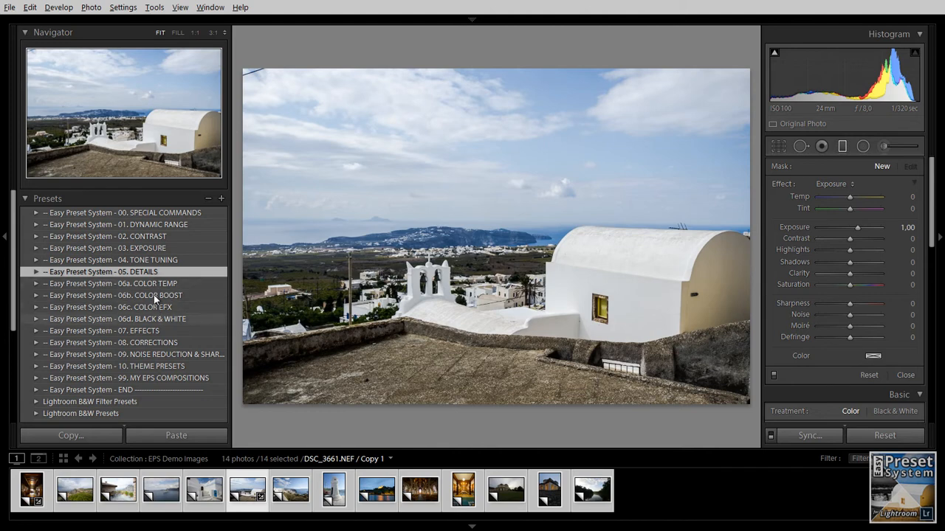
- Try the auto and as-shot temperature presets, then apply eps 6a.06 Temp from the Color Temp folder
{"action": "left_click", "coordinate": [37, 283]}
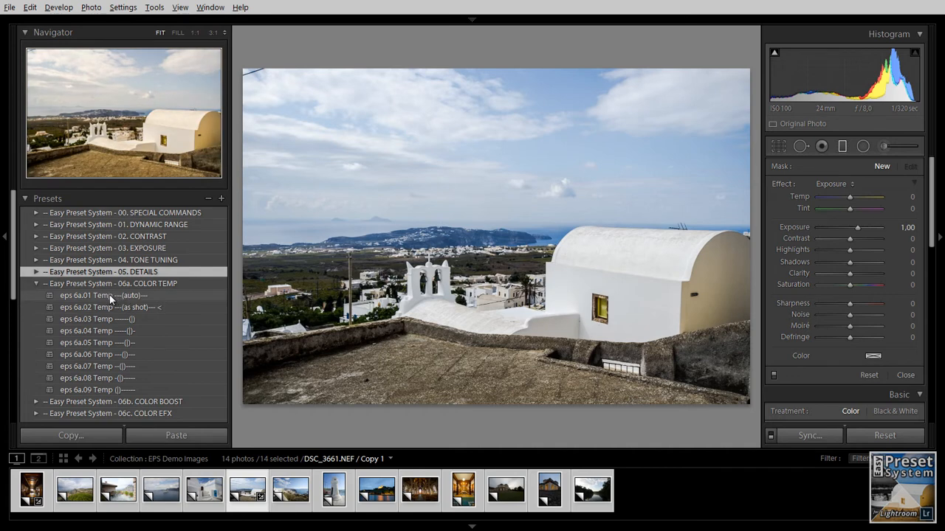
{"action": "left_click", "coordinate": [105, 294]}
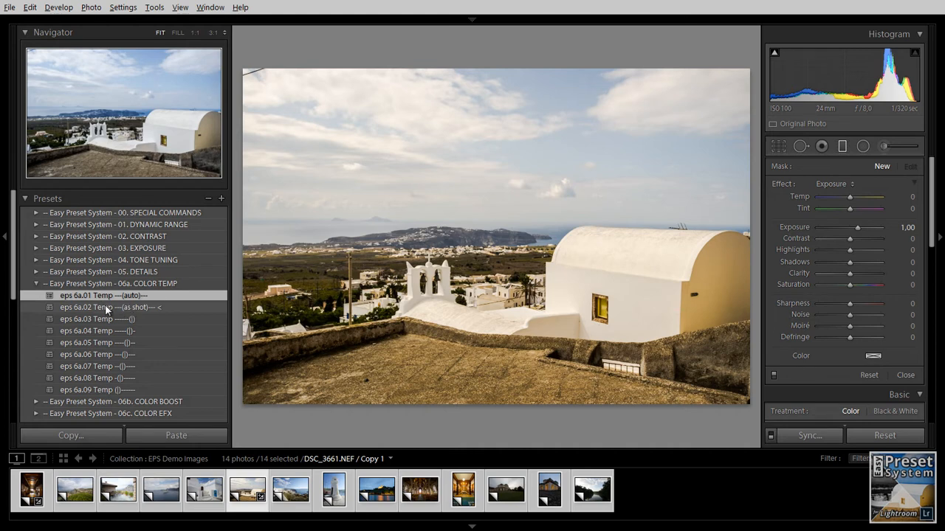
{"action": "left_click", "coordinate": [104, 306]}
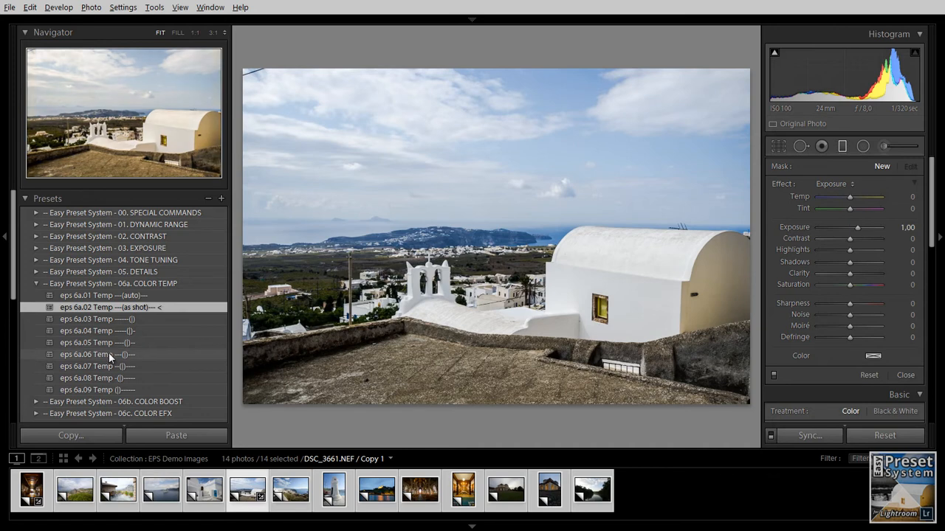
{"action": "left_click", "coordinate": [108, 353]}
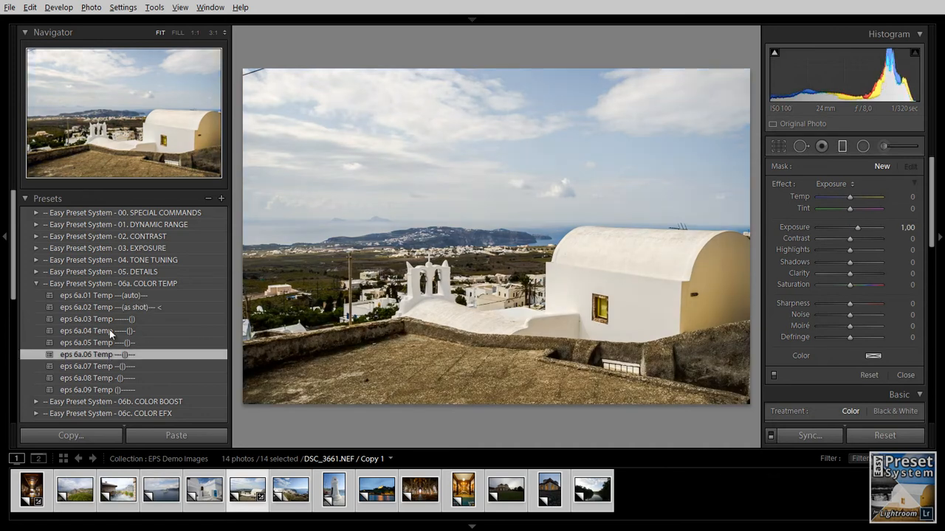
{"action": "left_click", "coordinate": [35, 282]}
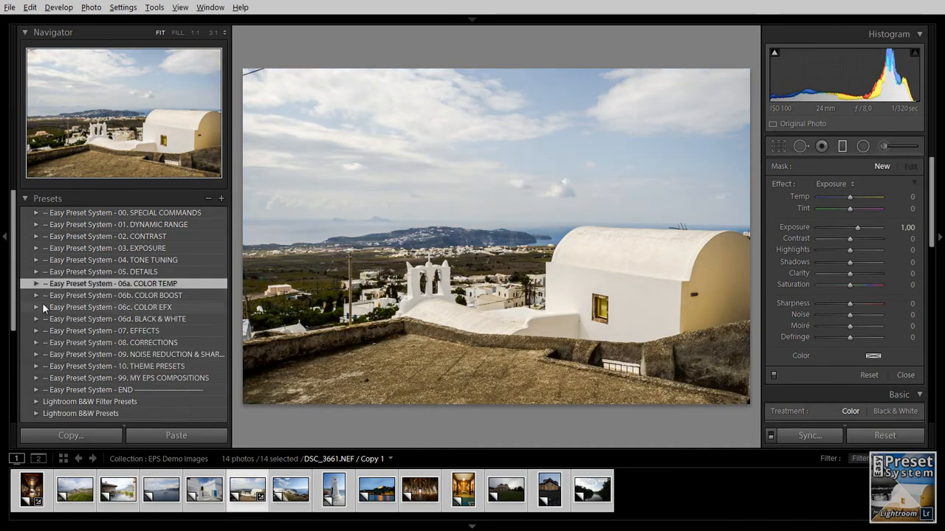
- Apply the eps 6b.05 Boost preset from the Color Boost preset folder
{"action": "left_click", "coordinate": [35, 296]}
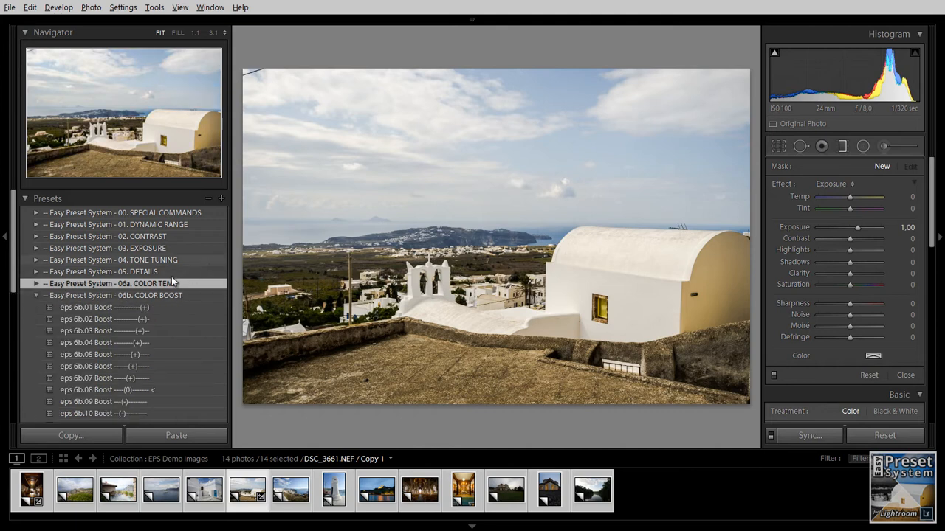
{"action": "scroll", "coordinate": [103, 265], "scroll_direction": "down", "scroll_amount": 1}
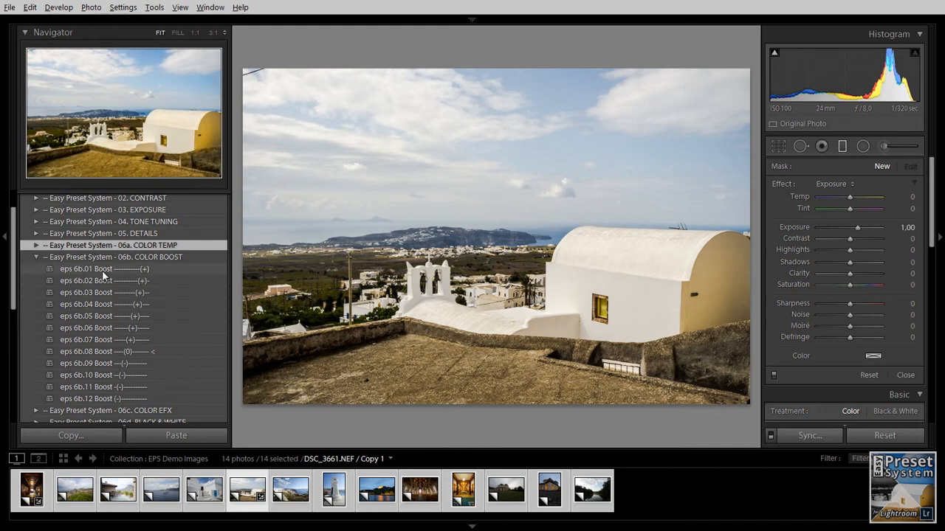
{"action": "left_click", "coordinate": [105, 314]}
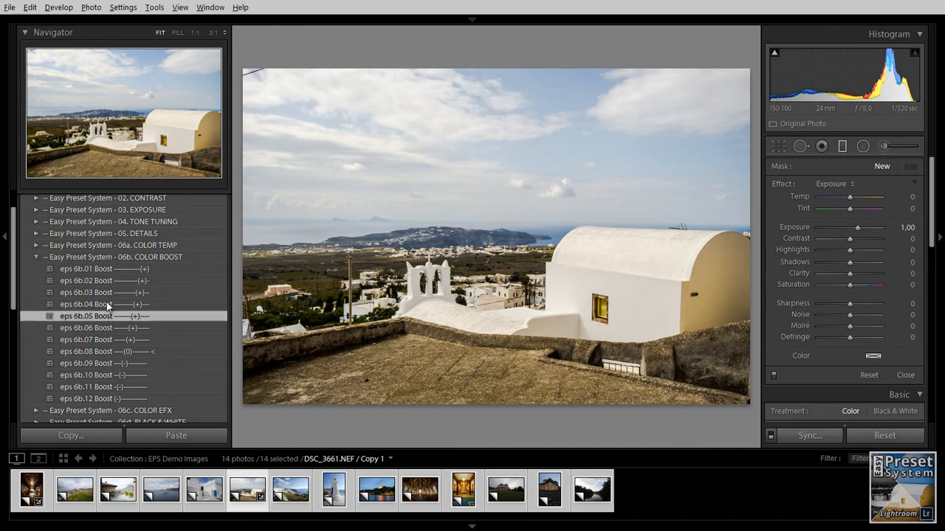
{"action": "left_click", "coordinate": [36, 257]}
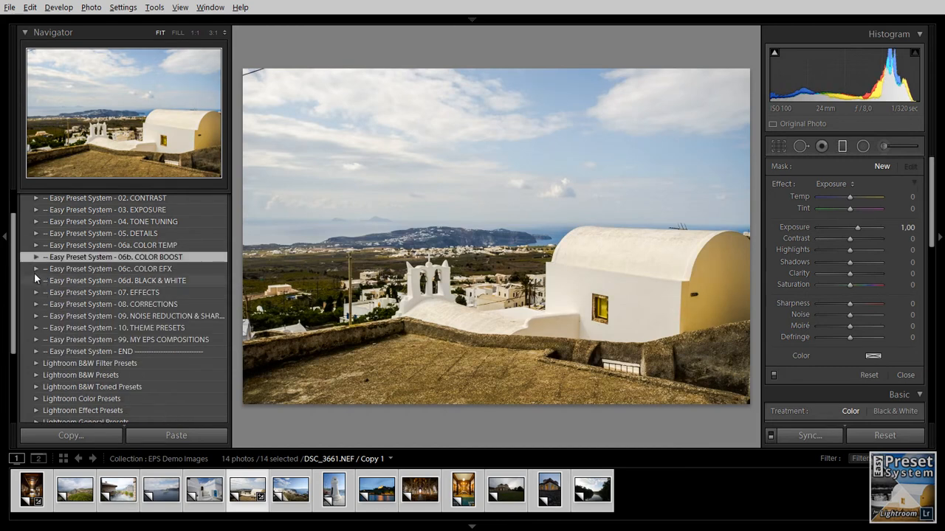
- Apply eps 6c.06 Boost Aqua/Blue/Purple from the Color EFX folder and browse its remaining presets
{"action": "left_click", "coordinate": [35, 268]}
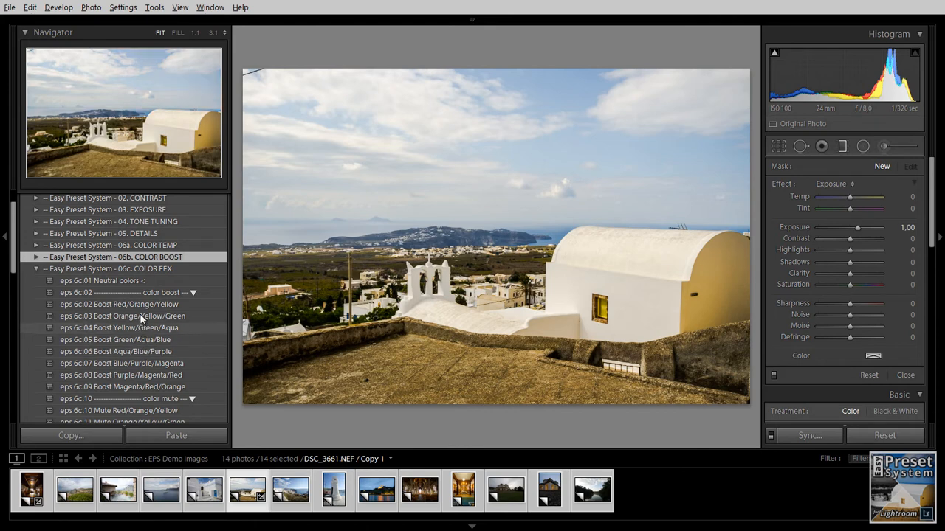
{"action": "left_click", "coordinate": [138, 352]}
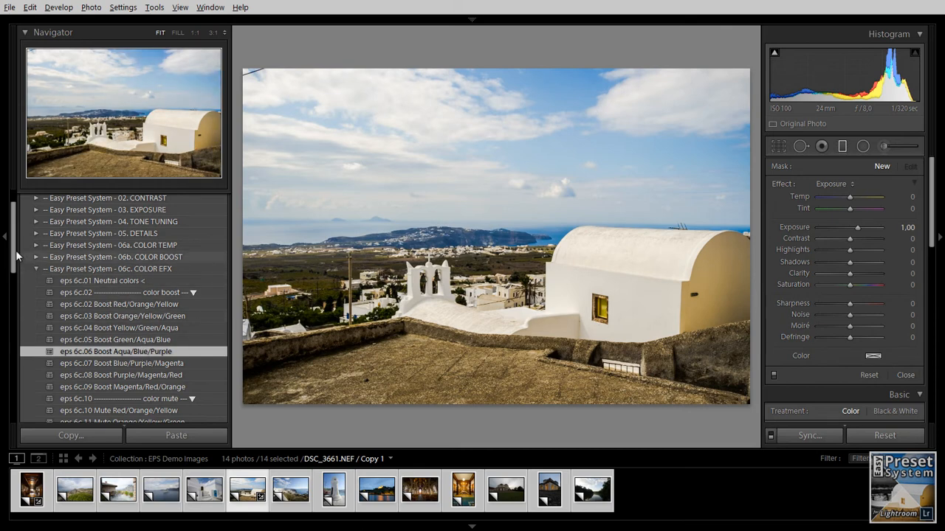
{"action": "mouse_move", "coordinate": [13, 255]}
{"action": "left_mouse_down"}
{"action": "mouse_move", "coordinate": [14, 291]}
{"action": "mouse_move", "coordinate": [13, 270]}
{"action": "left_mouse_up"}
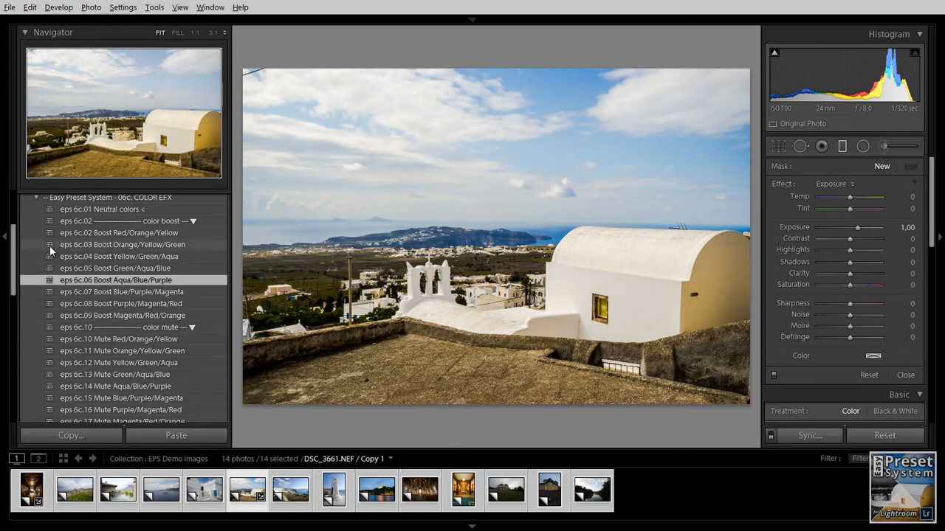
{"action": "left_click_drag", "start_coordinate": [14, 268], "coordinate": [18, 291]}
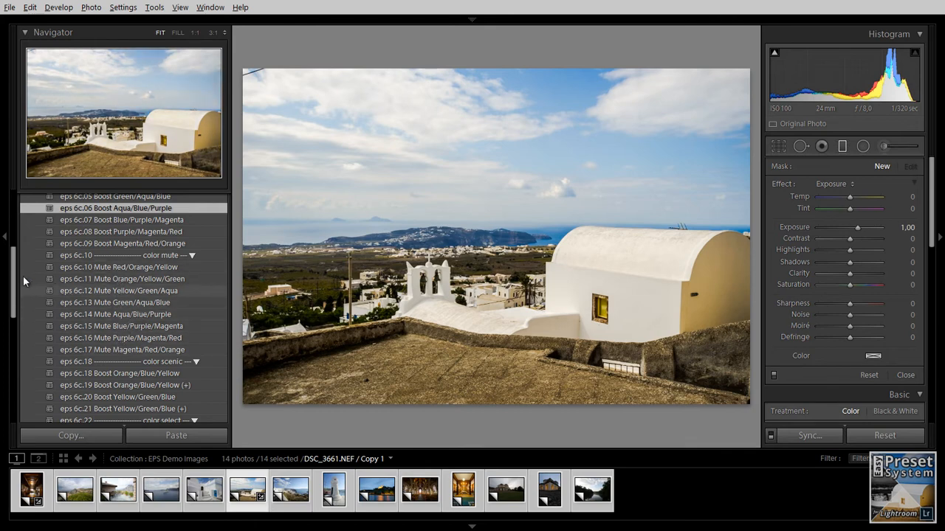
- Collapse the Color EFX folder and browse the Black & White preset folder without applying a preset
{"action": "left_click_drag", "start_coordinate": [15, 298], "coordinate": [17, 321]}
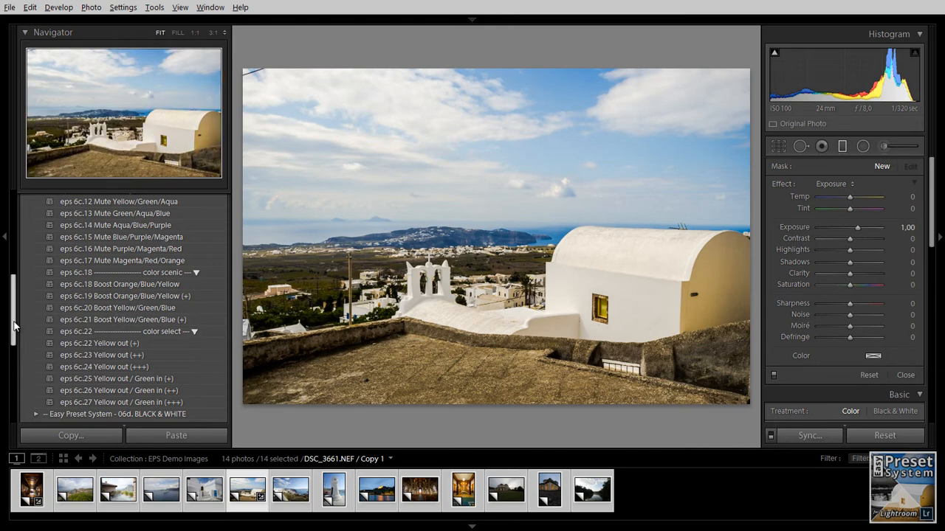
{"action": "scroll", "coordinate": [13, 323], "scroll_direction": "up", "scroll_amount": 1}
{"action": "left_click_drag", "start_coordinate": [13, 323], "coordinate": [10, 254]}
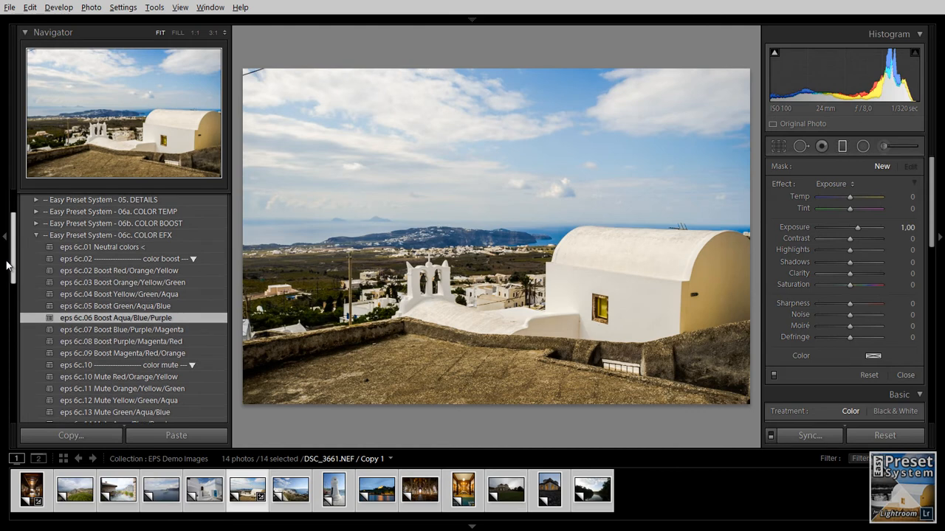
{"action": "left_click", "coordinate": [35, 234]}
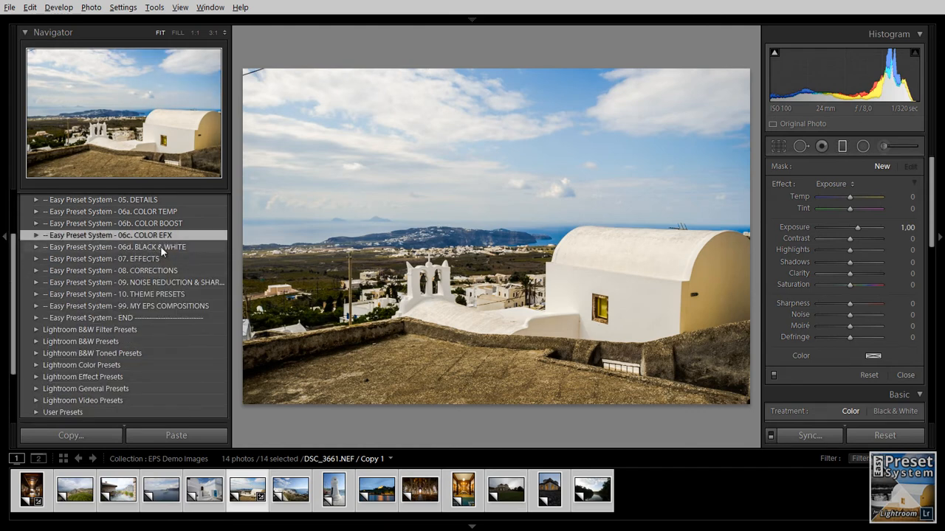
{"action": "left_click", "coordinate": [123, 247]}
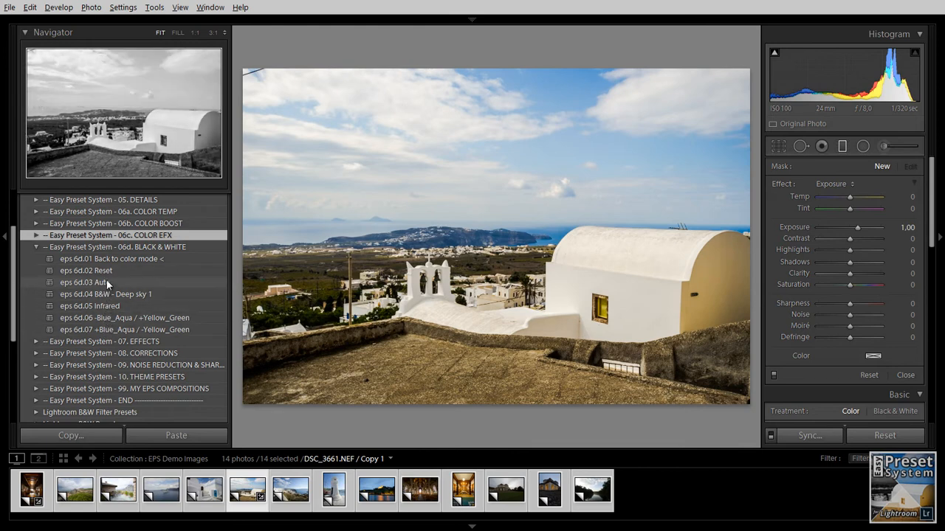
{"action": "left_click", "coordinate": [36, 247]}
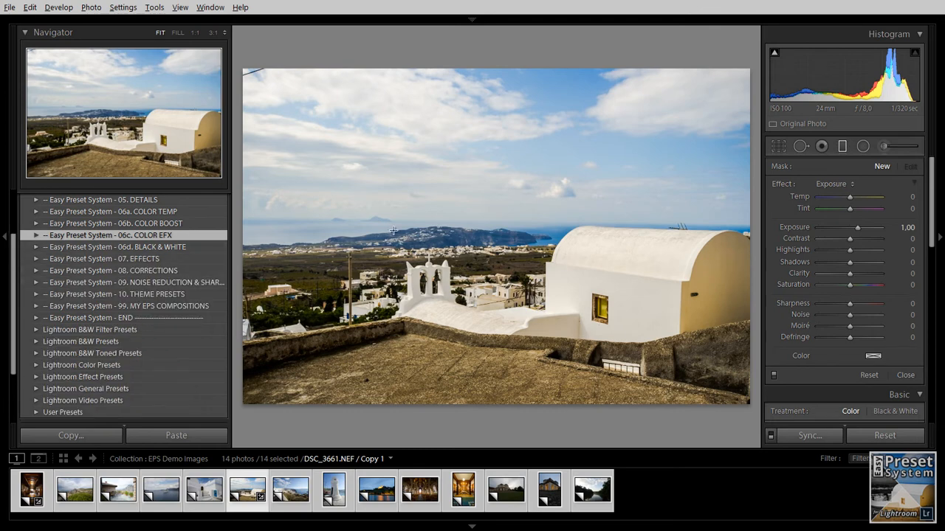
- Apply the eps 7.05 Vignette -(+)-- preset from the Effects folder, then collapse that folder
{"action": "left_click", "coordinate": [35, 259]}
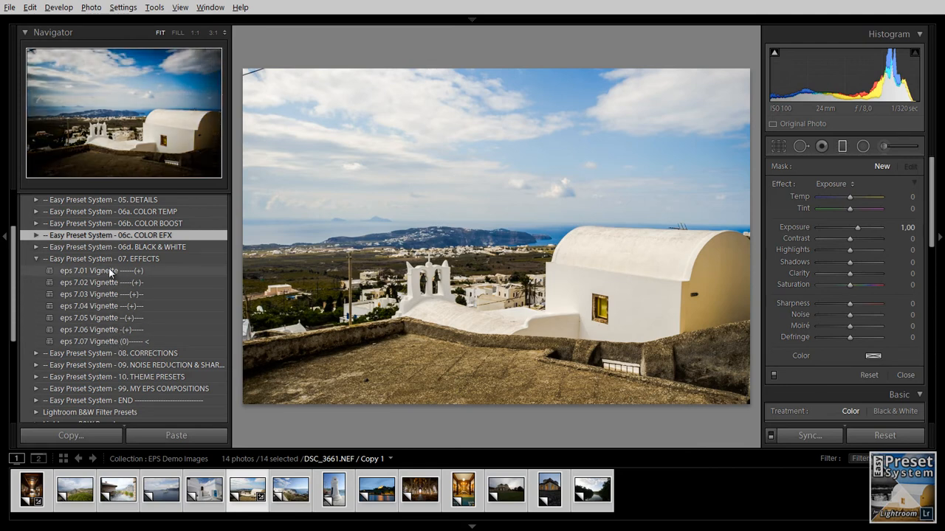
{"action": "left_click", "coordinate": [107, 318]}
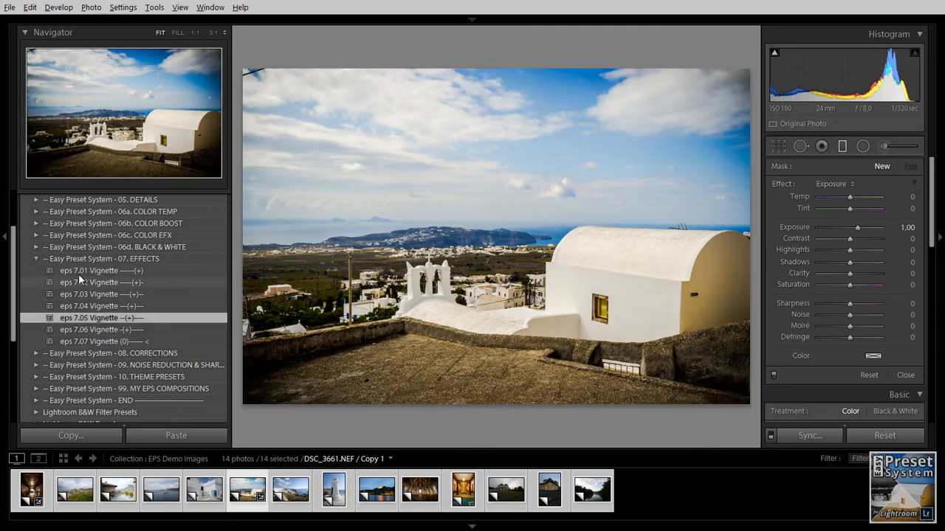
{"action": "left_click", "coordinate": [36, 258]}
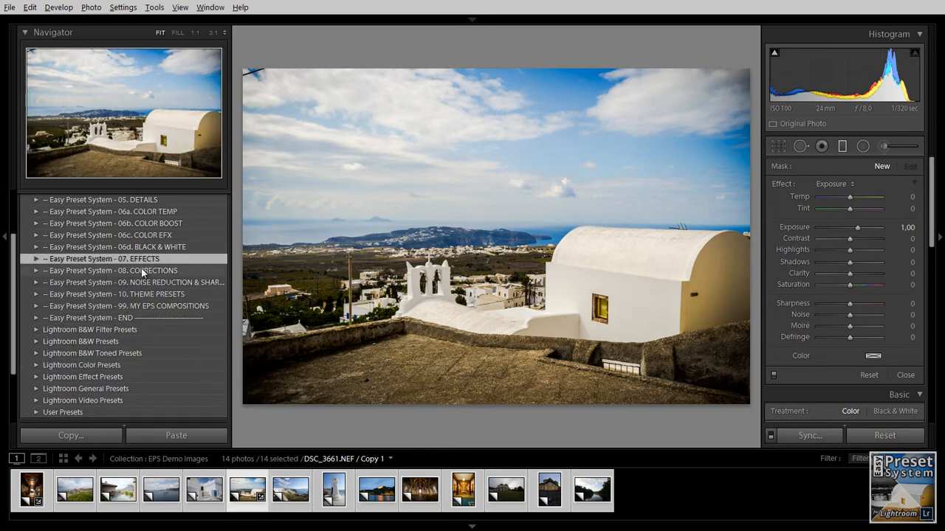
- Browse the Corrections and Noise Reduction & Sharpening preset folders
{"action": "left_click", "coordinate": [36, 270]}
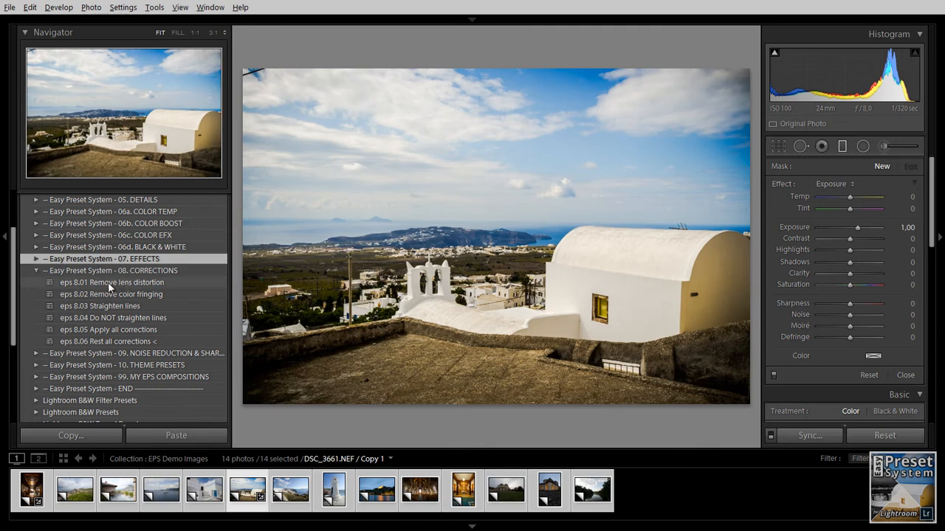
{"action": "left_click", "coordinate": [36, 270]}
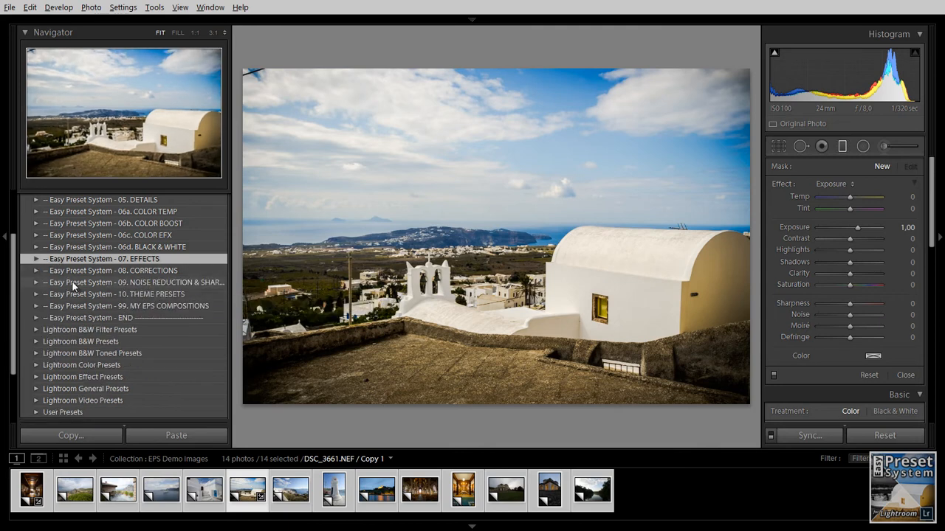
{"action": "left_click", "coordinate": [35, 282]}
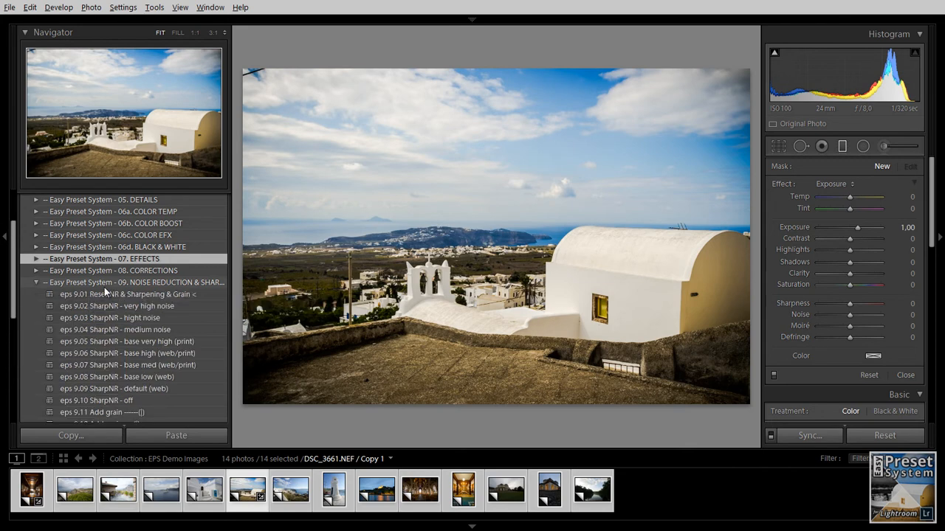
{"action": "left_click_drag", "start_coordinate": [13, 277], "coordinate": [13, 298]}
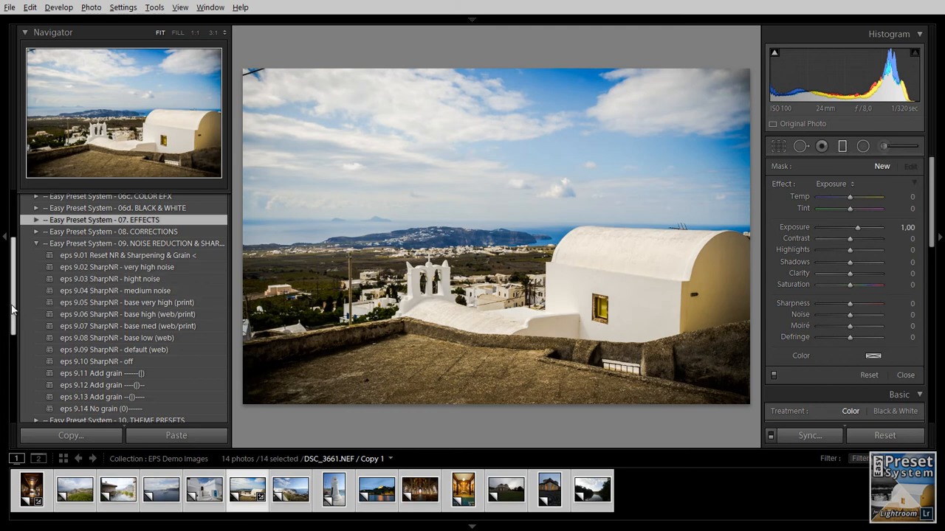
{"action": "left_click_drag", "start_coordinate": [14, 310], "coordinate": [15, 325]}
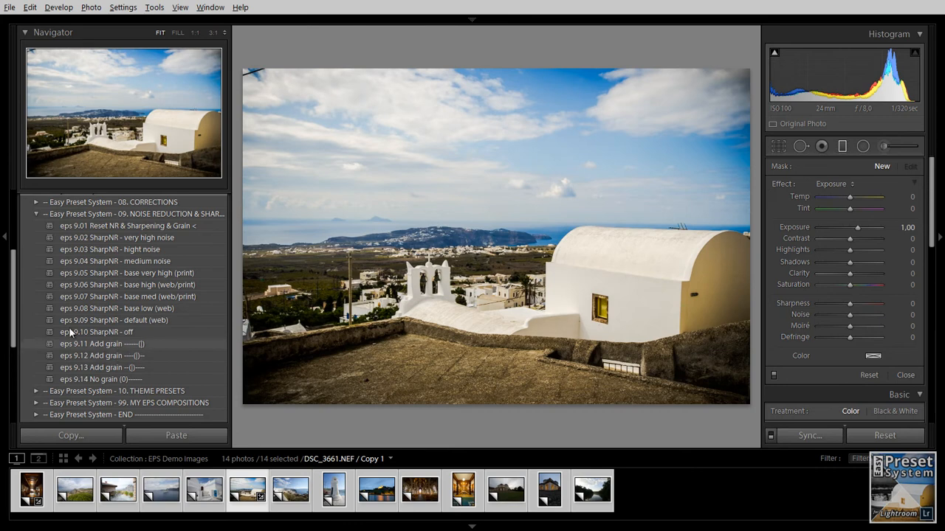
{"action": "scroll", "coordinate": [13, 330], "scroll_direction": "up", "scroll_amount": 1}
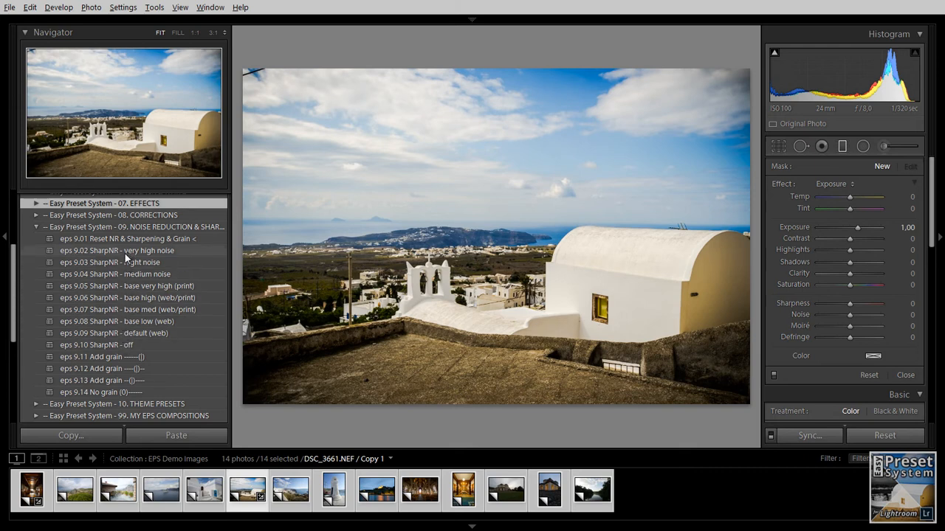
- Try the SharpNR presets from off upwards, settling on eps 9.06 SharpNR - base high (web/print)
{"action": "left_click", "coordinate": [115, 346]}
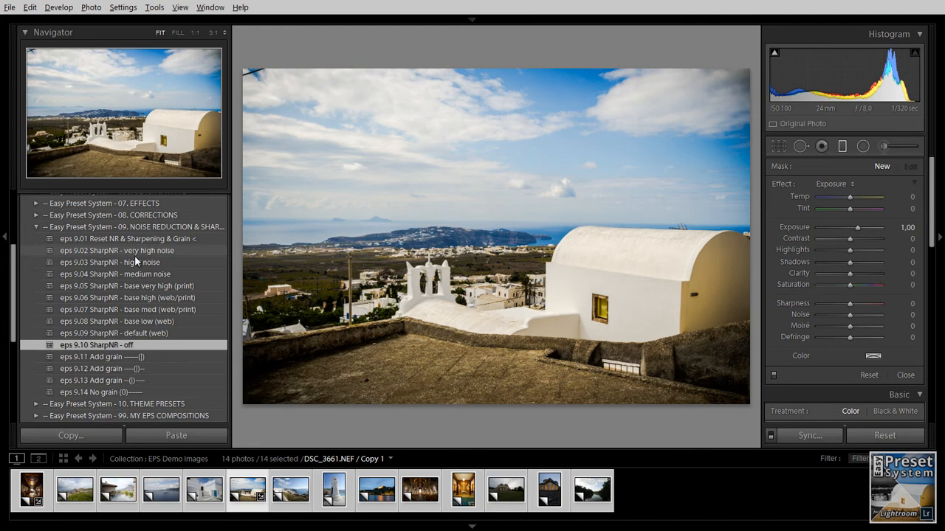
{"action": "left_click", "coordinate": [136, 332]}
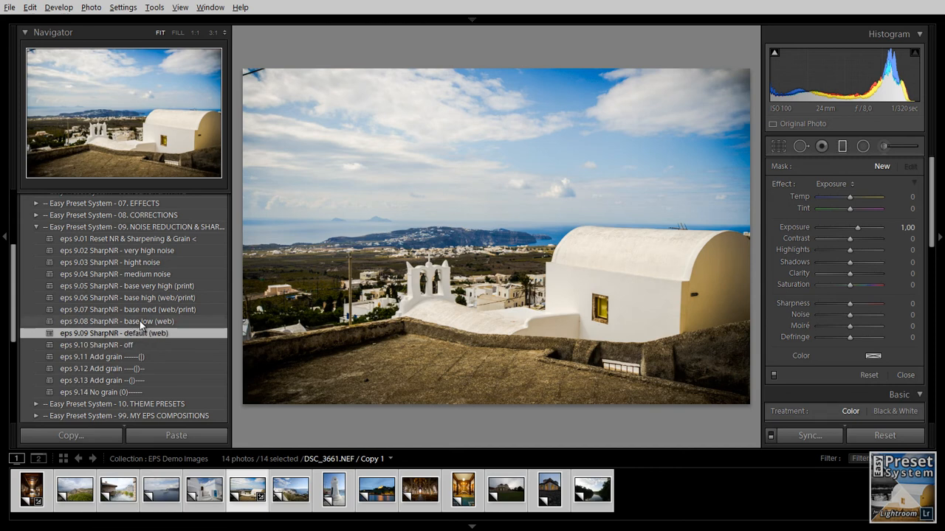
{"action": "left_click", "coordinate": [141, 321]}
{"action": "left_click", "coordinate": [142, 311]}
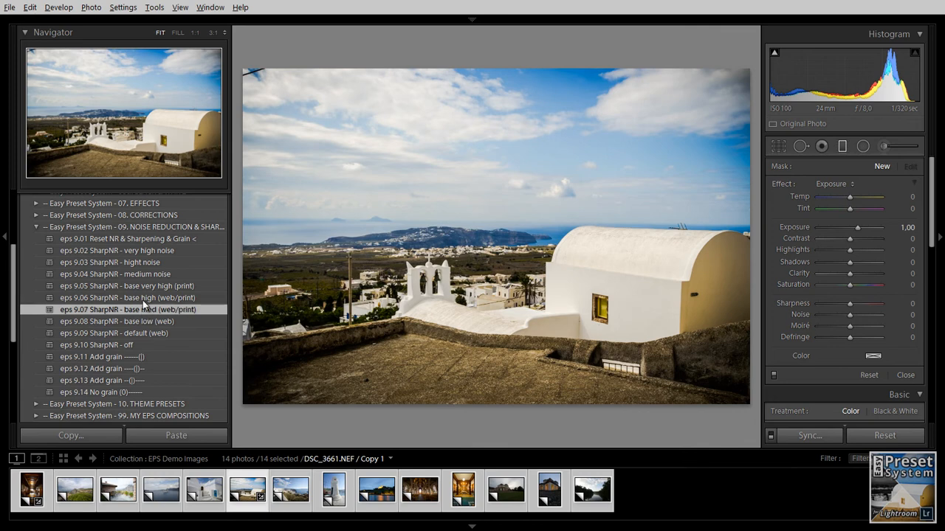
{"action": "left_click", "coordinate": [142, 300]}
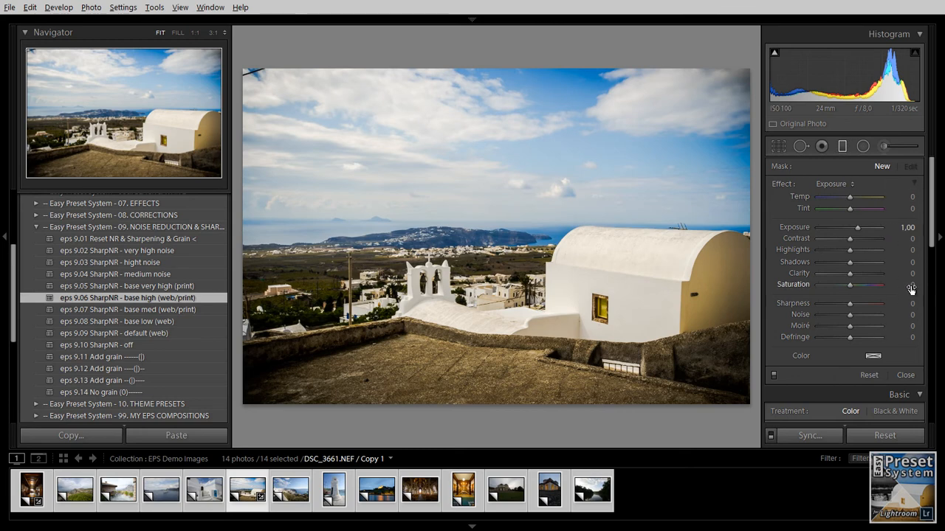
- Inspect the sharpened photo at 1:1 zoom around the building and review the Sharpening and Noise Reduction settings
{"action": "left_click", "coordinate": [841, 147]}
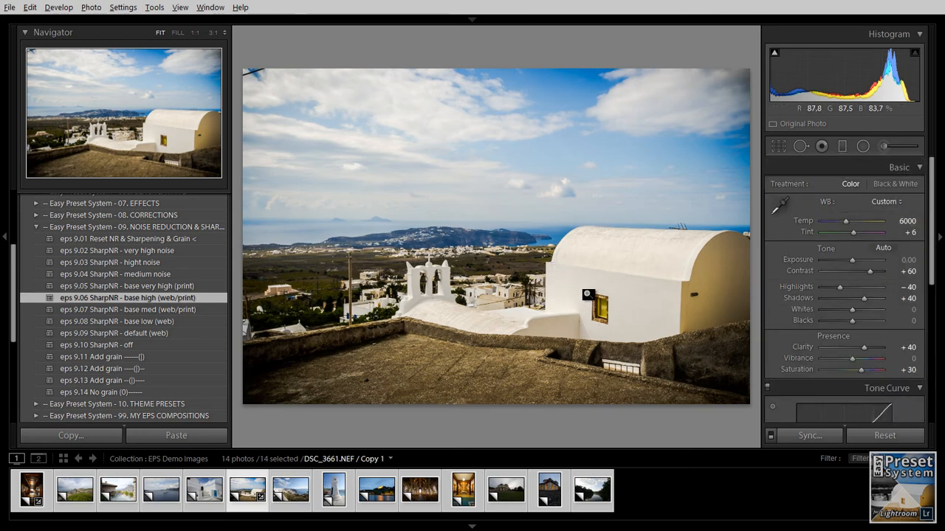
{"action": "left_click", "coordinate": [595, 306]}
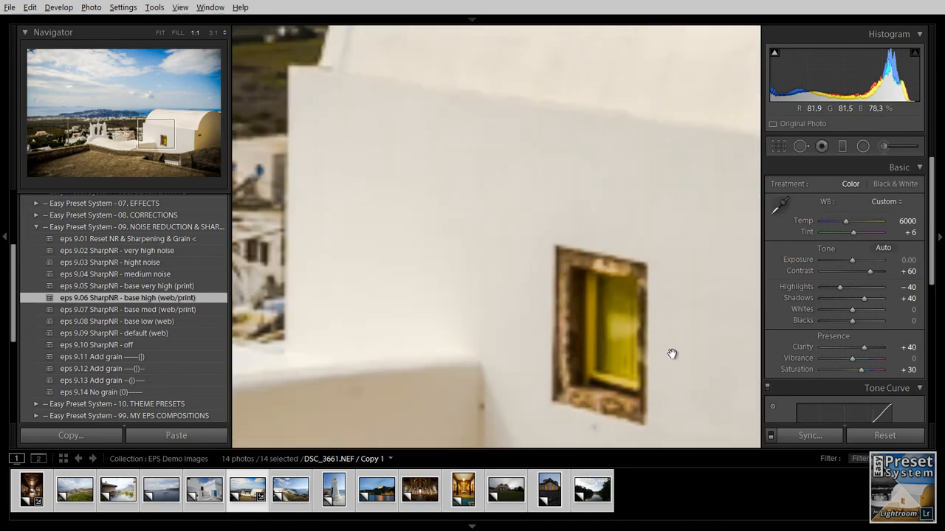
{"action": "left_click", "coordinate": [675, 347]}
{"action": "left_click", "coordinate": [627, 302]}
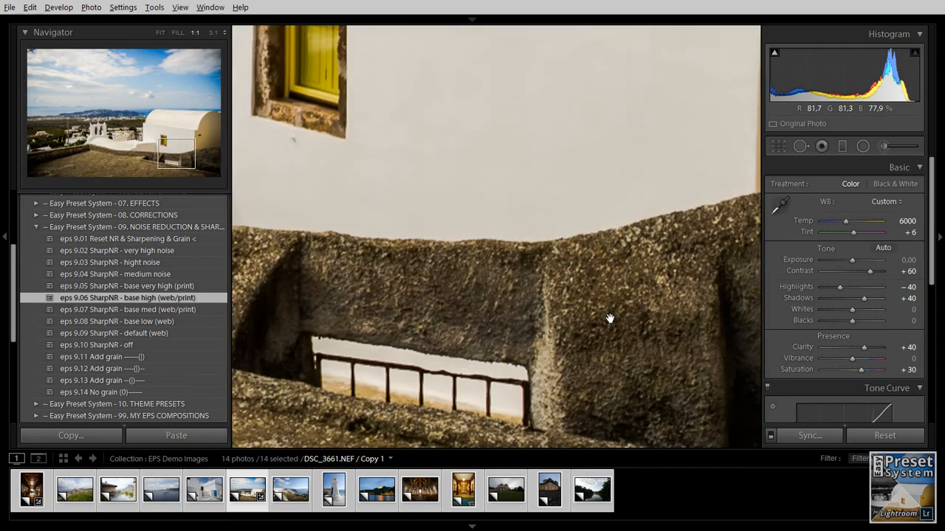
{"action": "left_click", "coordinate": [539, 261]}
{"action": "left_click", "coordinate": [561, 302]}
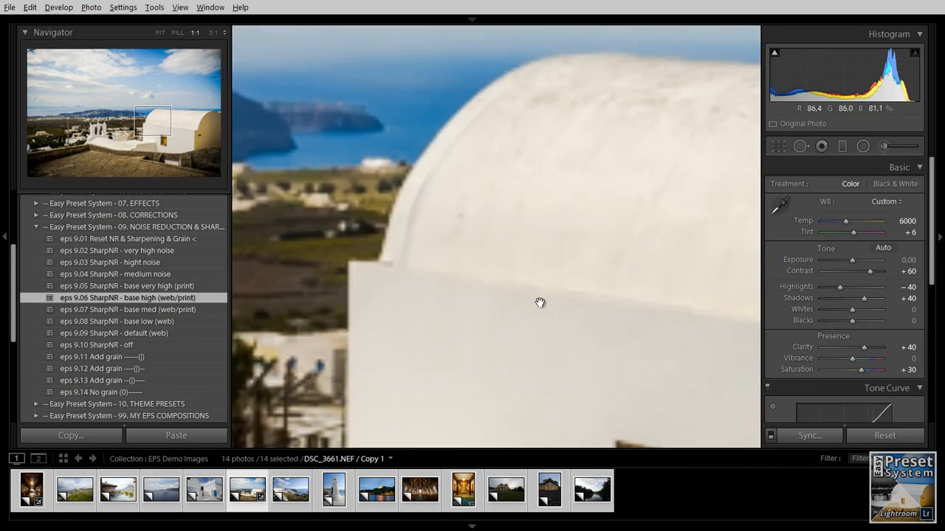
{"action": "mouse_move", "coordinate": [562, 338]}
{"action": "left_mouse_down"}
{"action": "mouse_move", "coordinate": [529, 266]}
{"action": "mouse_move", "coordinate": [514, 170]}
{"action": "left_mouse_up"}
{"action": "left_click_drag", "start_coordinate": [627, 345], "coordinate": [516, 255]}
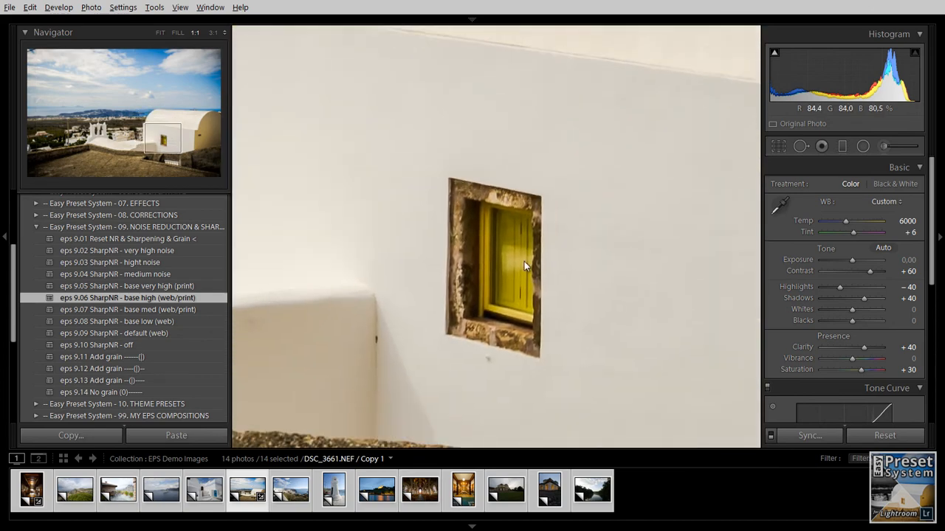
{"action": "left_click_drag", "start_coordinate": [578, 285], "coordinate": [590, 238]}
{"action": "left_click_drag", "start_coordinate": [428, 278], "coordinate": [620, 317]}
{"action": "left_click_drag", "start_coordinate": [540, 276], "coordinate": [479, 267]}
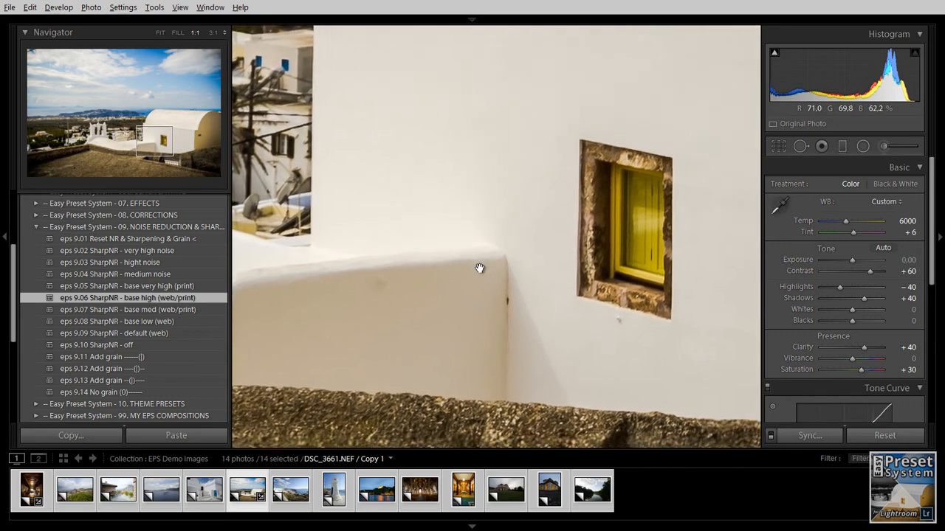
{"action": "left_click_drag", "start_coordinate": [337, 316], "coordinate": [298, 308]}
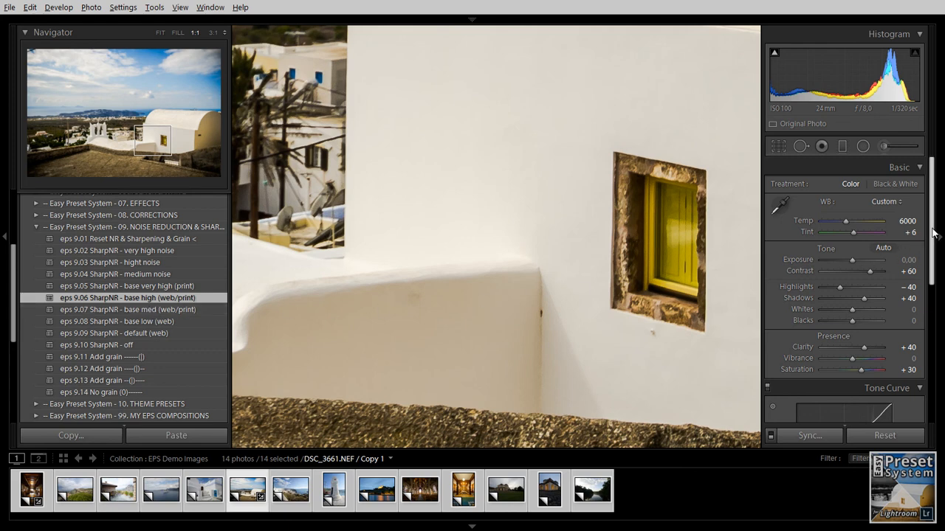
{"action": "left_click_drag", "start_coordinate": [931, 234], "coordinate": [935, 375]}
{"action": "left_click", "coordinate": [926, 355]}
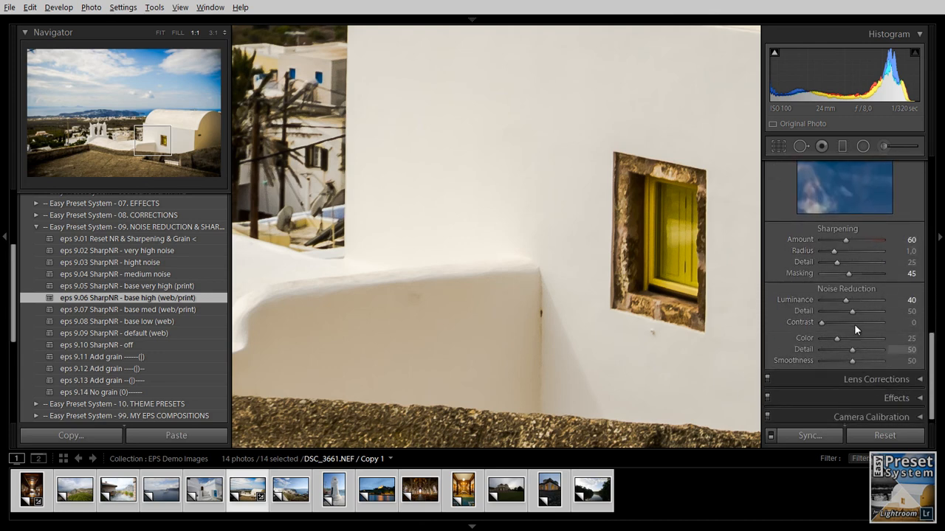
- Collapse the Noise Reduction & Sharpening folder and return the photo to fit view
{"action": "left_click", "coordinate": [36, 227]}
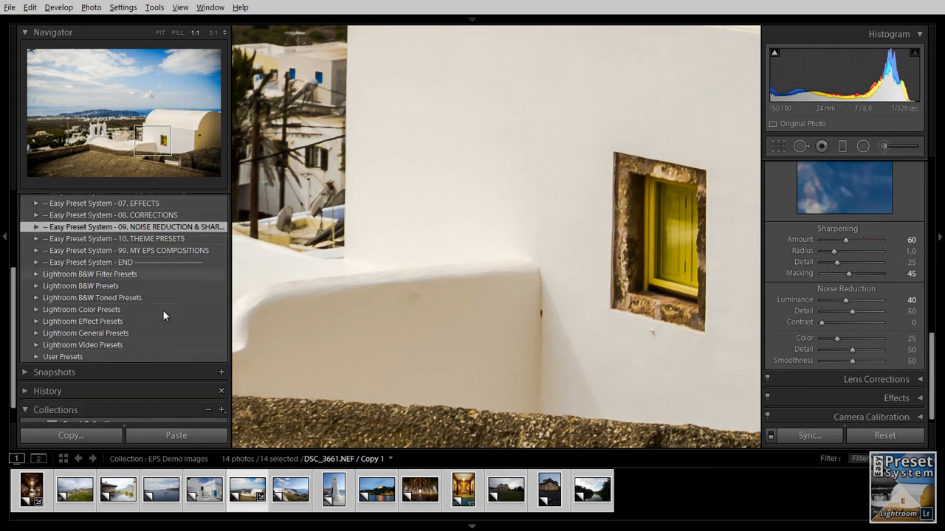
{"action": "left_click_drag", "start_coordinate": [7, 294], "coordinate": [3, 244]}
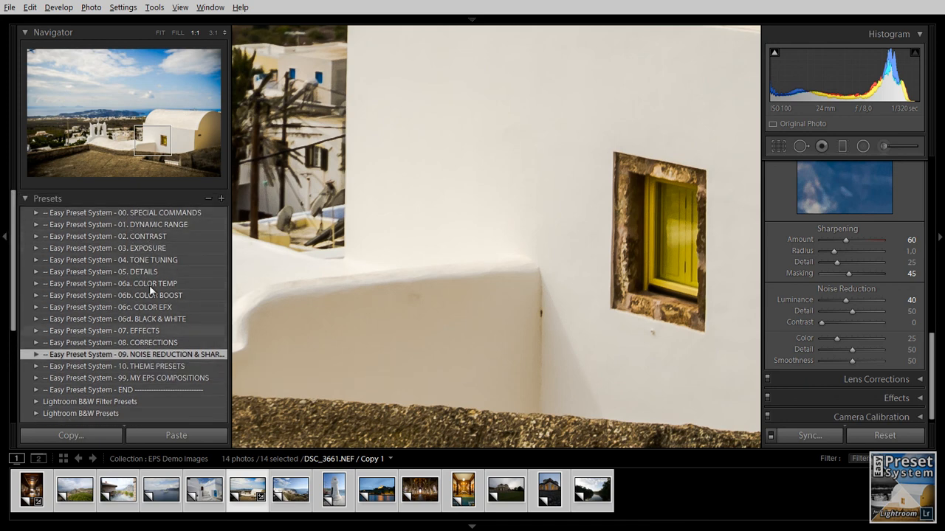
{"action": "left_click", "coordinate": [429, 349]}
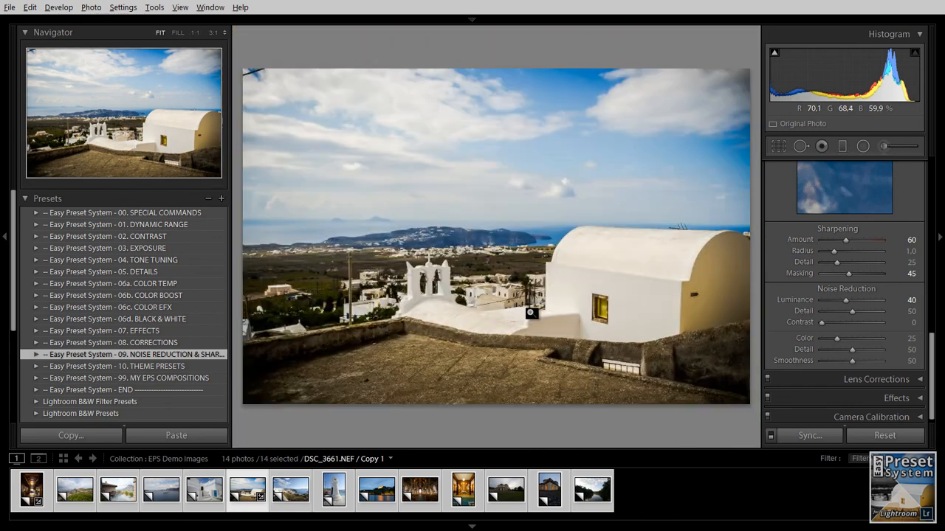
{"action": "left_click", "coordinate": [511, 463]}
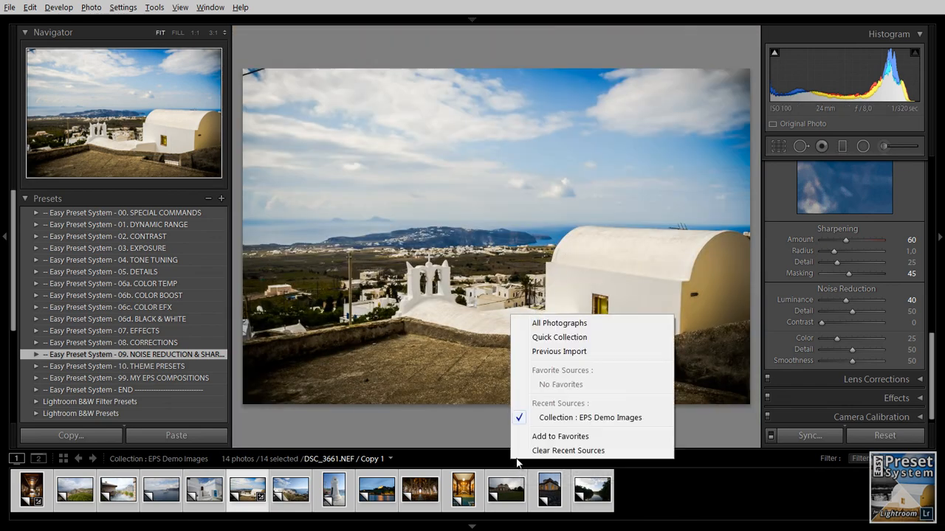
{"action": "left_click", "coordinate": [687, 456]}
{"action": "left_click", "coordinate": [656, 439]}
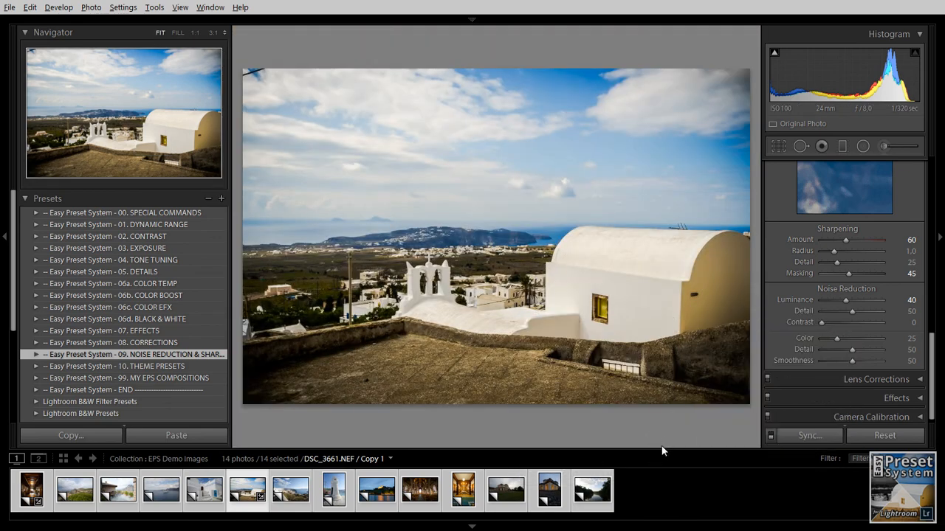
- Compare the edited photo with its before version several times
{"action": "key", "text": "backslash"}
{"action": "key", "text": "backslash"}
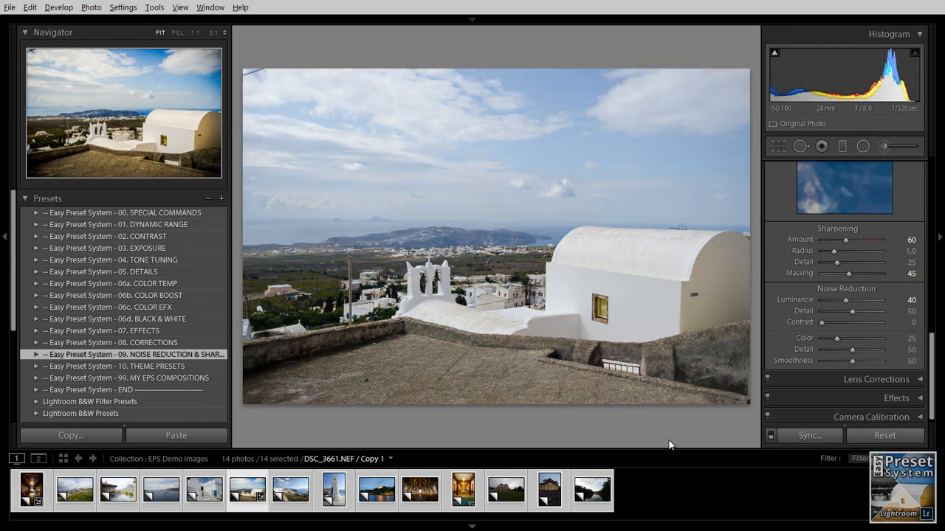
{"action": "key", "text": "backslash"}
{"action": "key", "text": "backslash"}
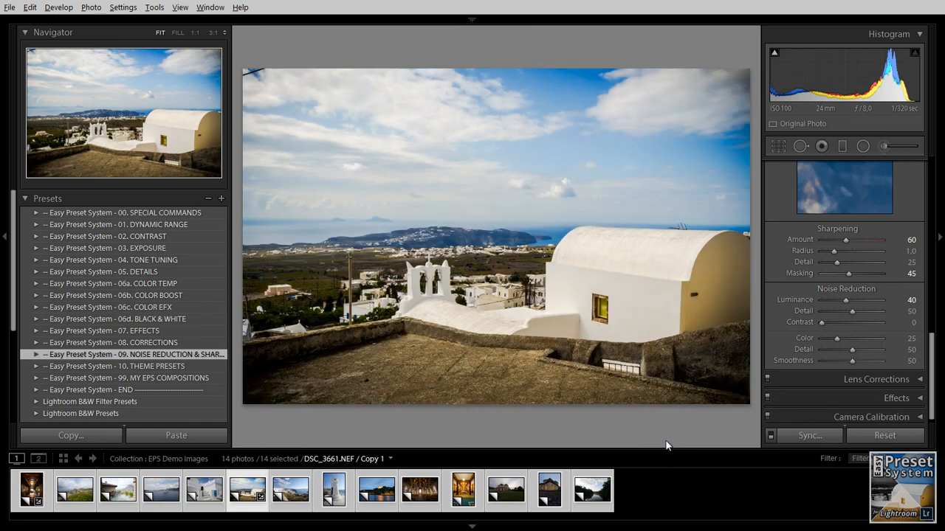
{"action": "key", "text": "backslash"}
{"action": "key", "text": "backslash"}
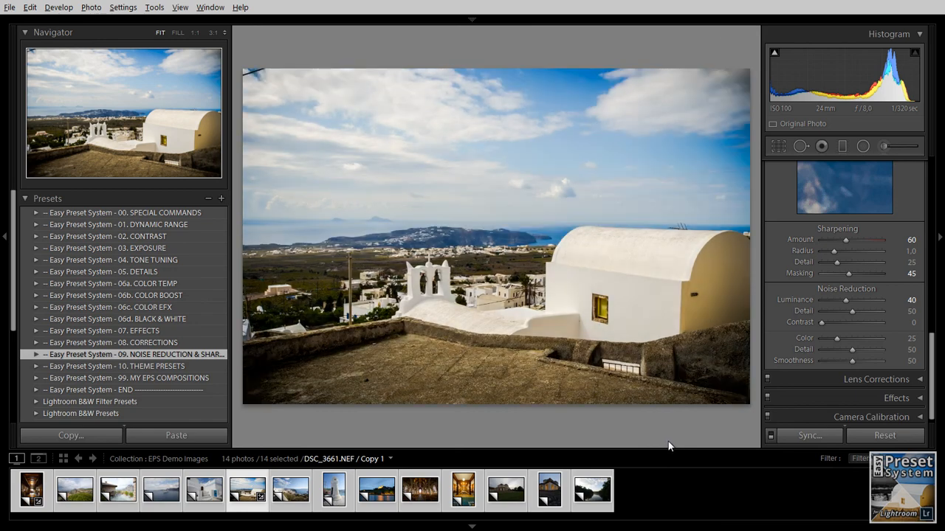